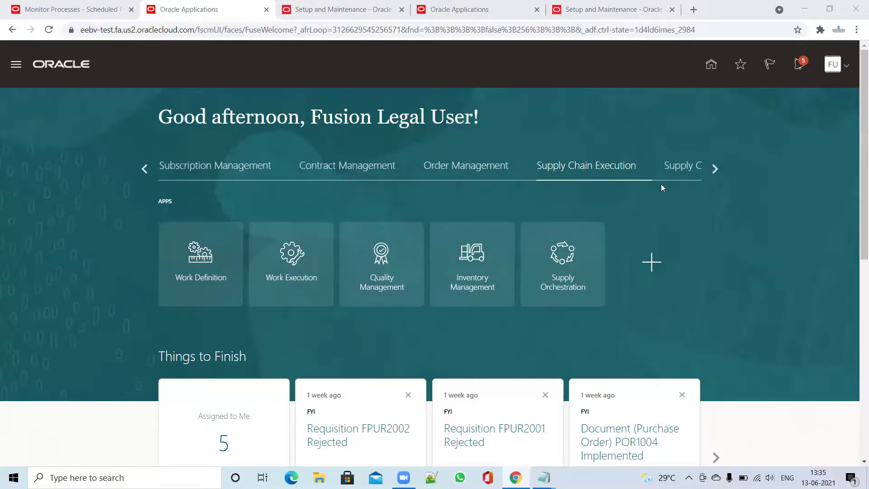
Step: Open the Order Management work area and start creating a new sales order
left_click(466, 166)
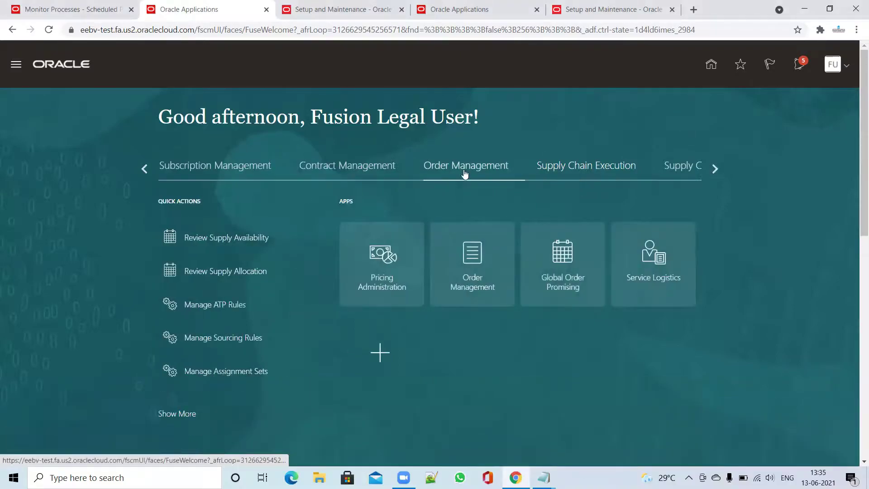
left_click(482, 258)
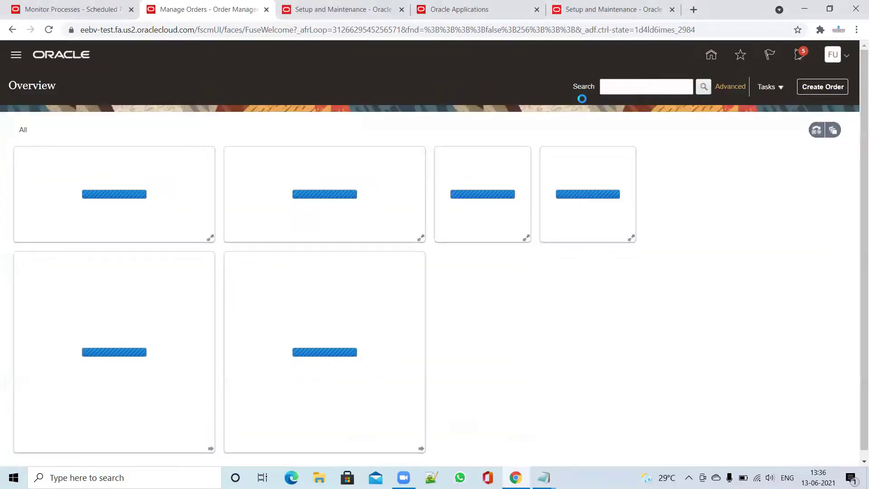
left_click(833, 89)
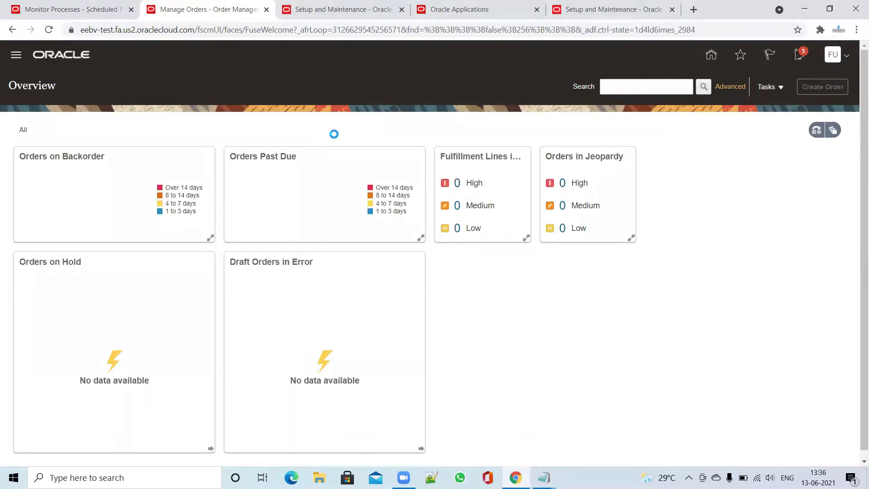
Step: Look up customers matching "Fusion" and set FusionTest_Cust_01 as the order's customer
left_click(297, 156)
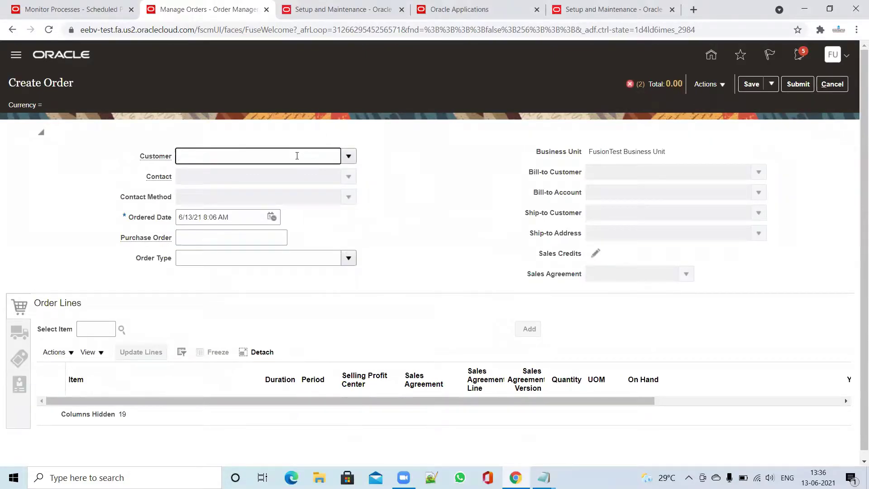
type("Fusion")
key("Tab")
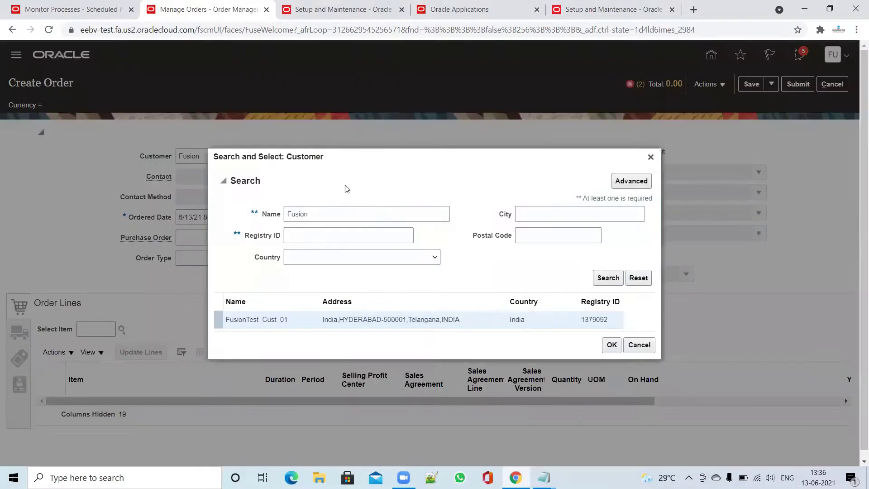
left_click(417, 322)
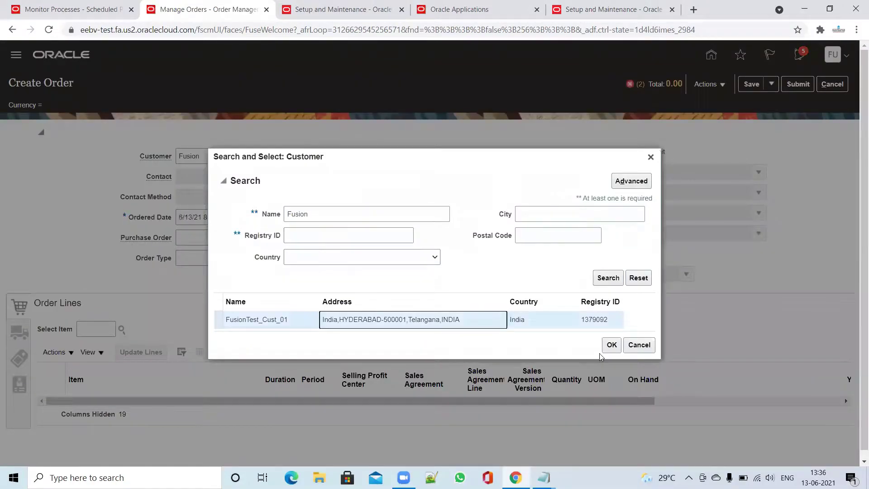
left_click(611, 346)
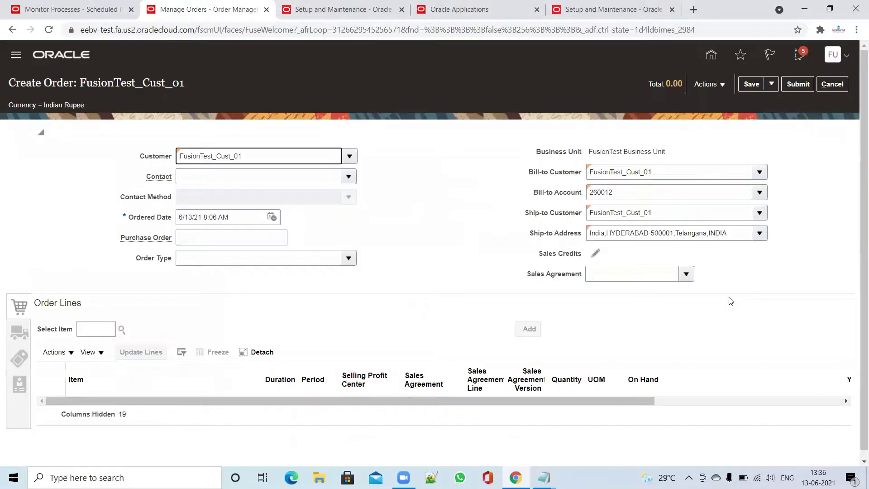
Step: Add an order line for item ELE01090 Circuit Breaker with quantity 1 EA and dismiss the error
left_click(102, 325)
type("ELE")
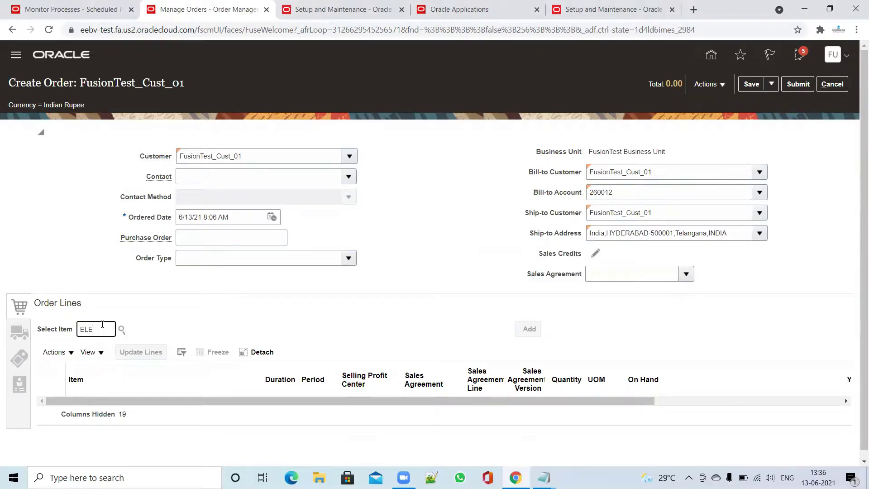
key("Tab")
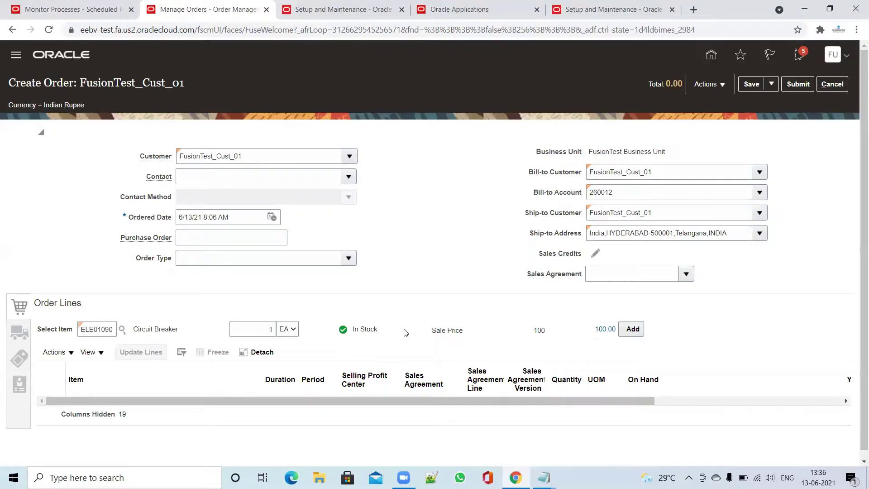
left_click(633, 330)
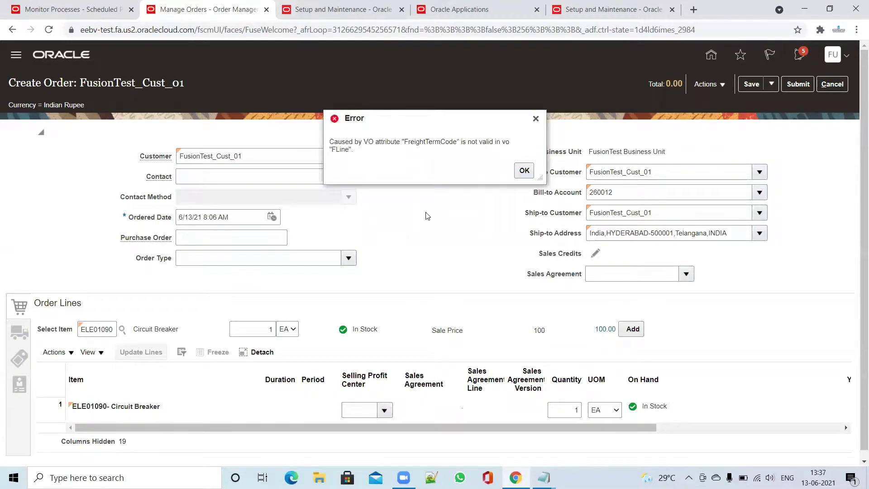
left_click(523, 171)
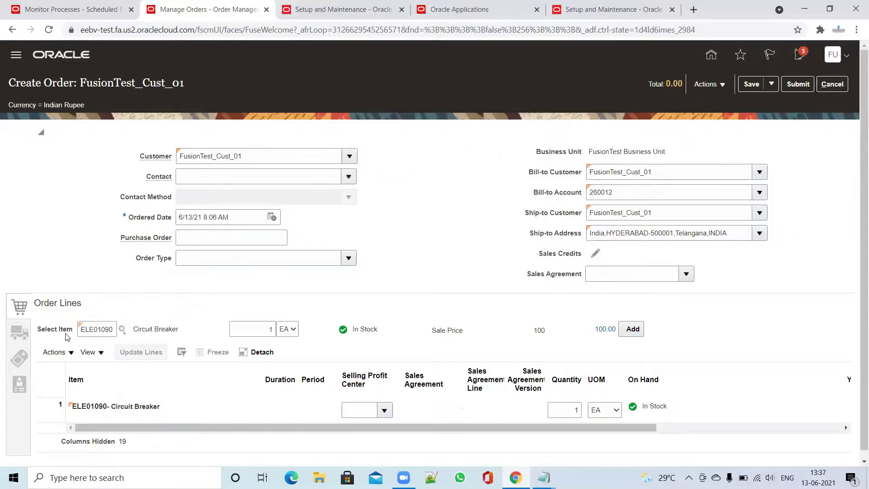
Step: Set the order's supply warehouse to 1900 - FusionTest INV ORG and its payment terms to 30 Net
left_click(16, 342)
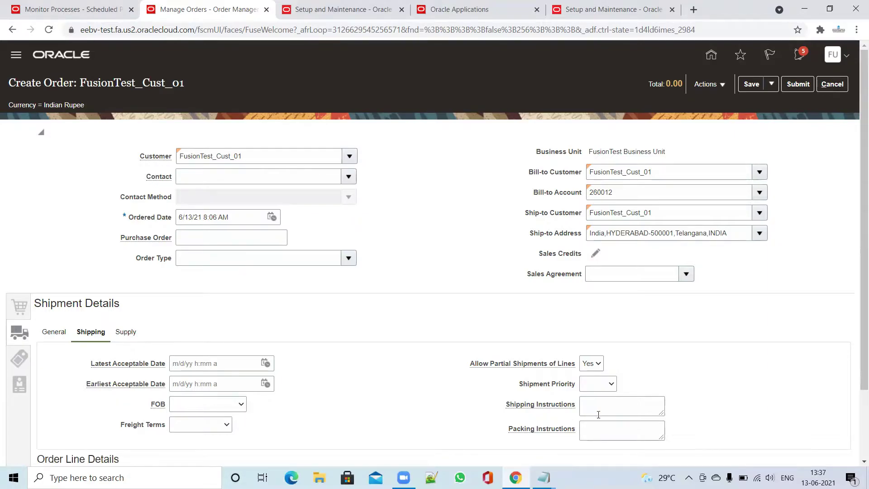
left_click(125, 332)
left_click(270, 363)
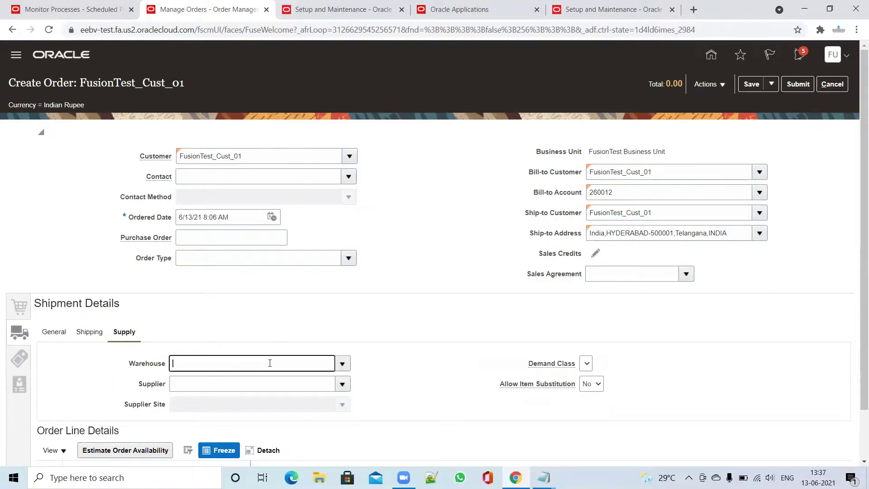
type("1900")
key("Tab")
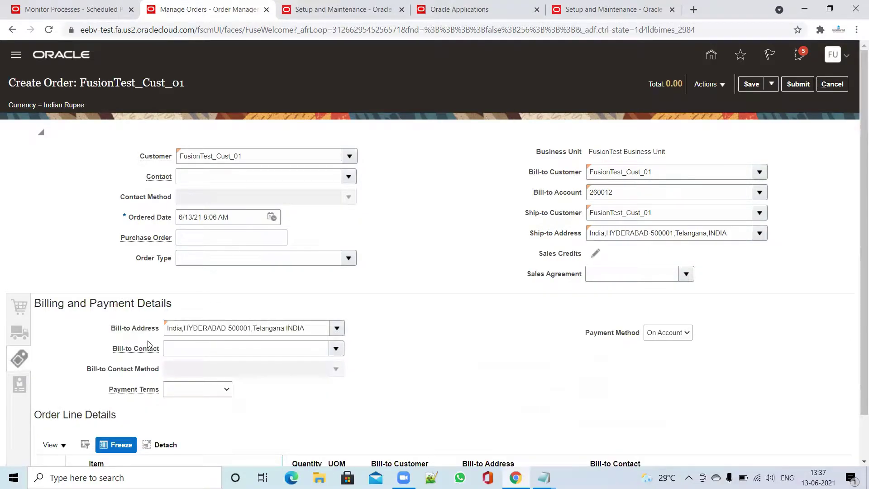
left_click(225, 389)
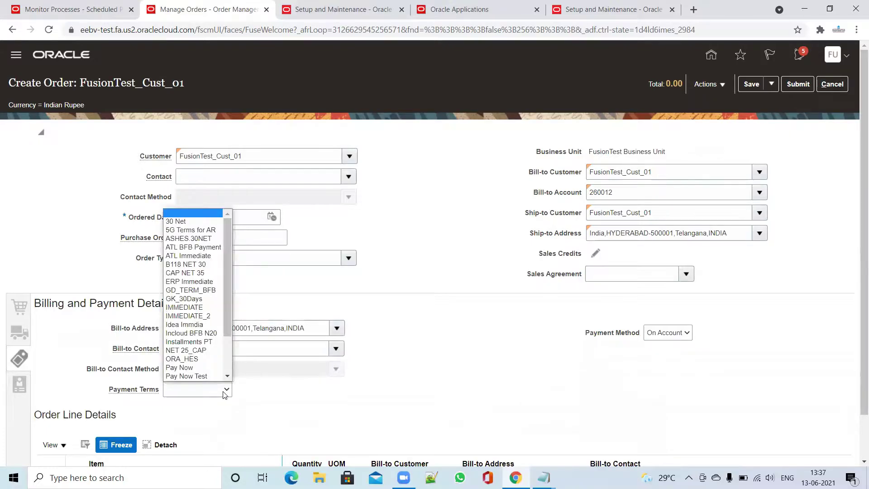
left_click(213, 229)
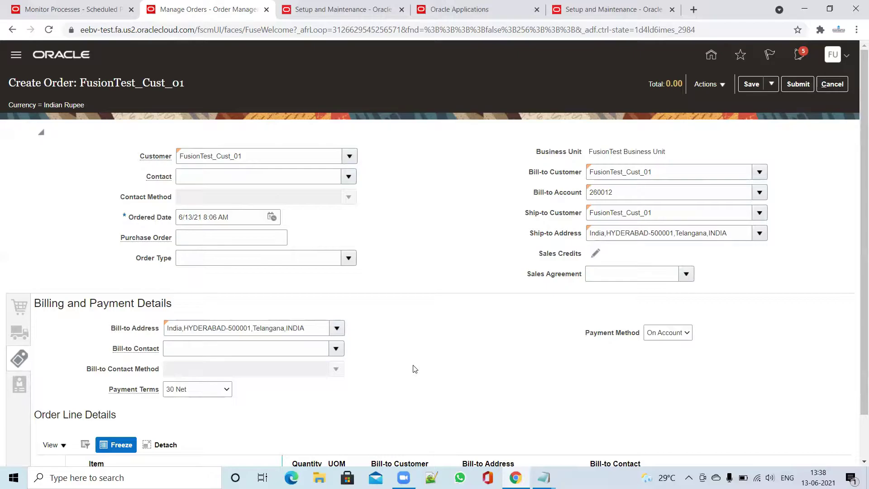
Step: Estimate the order's availability from the shipment details, submit the sales order and acknowledge its confirmation
scroll(399, 362, "down", 2)
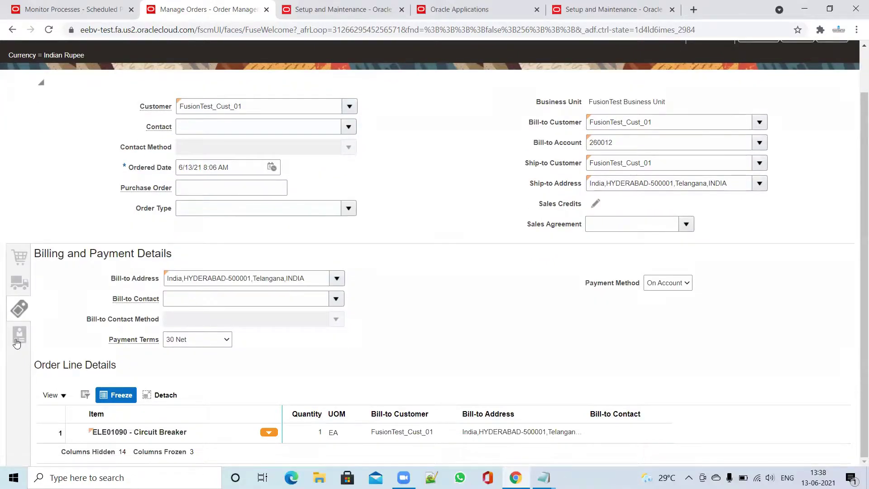
left_click(20, 283)
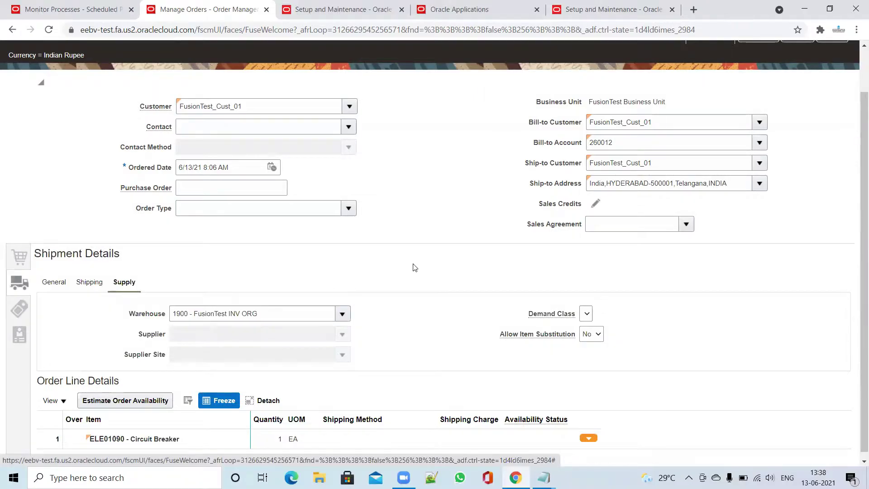
left_click(156, 397)
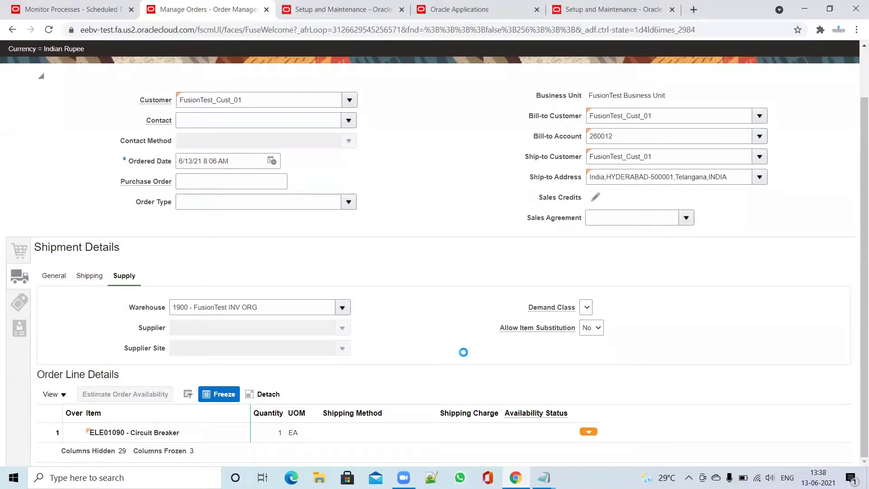
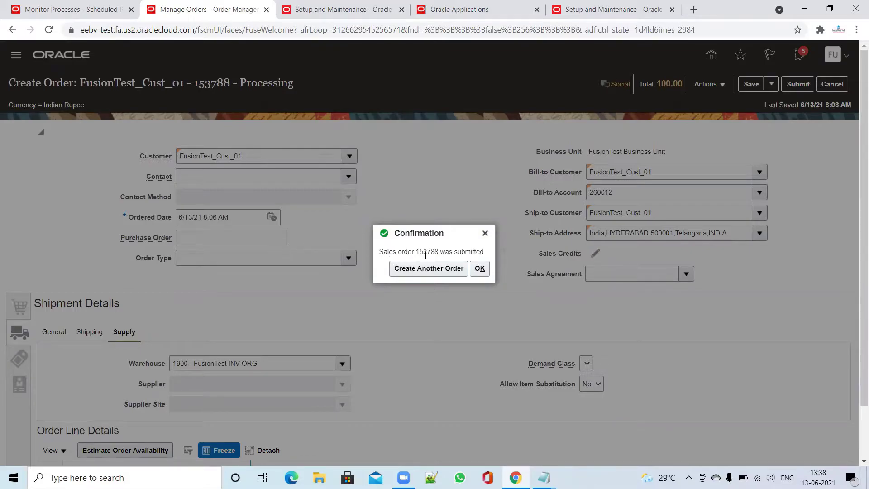
left_click_drag(416, 251, 439, 251)
left_click(481, 269)
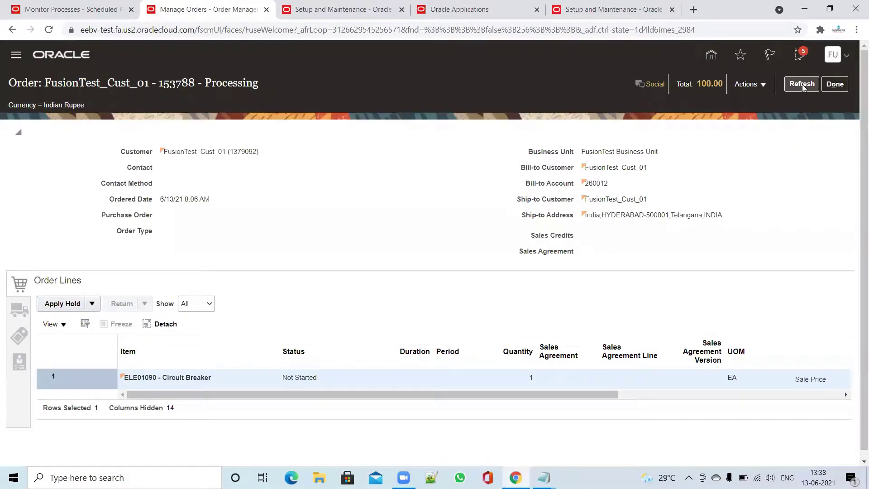
Step: Refresh the submitted order repeatedly to check the fulfillment status of the Circuit Breaker line
left_click(801, 85)
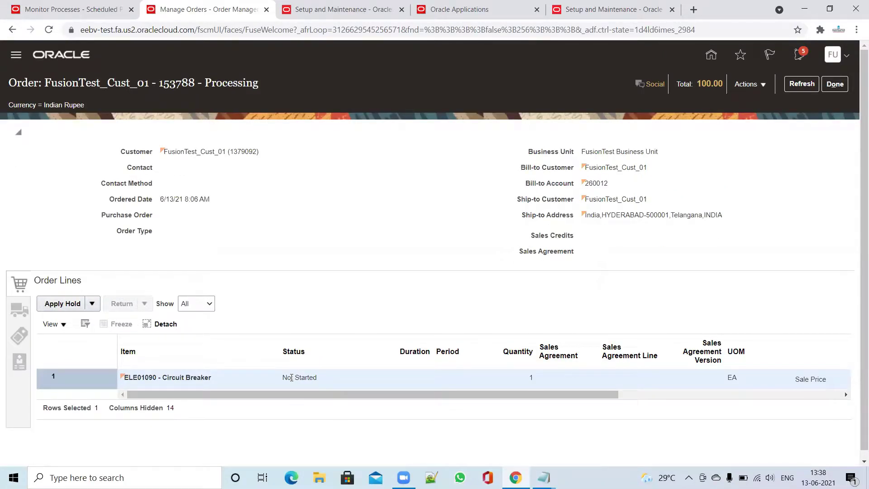
left_click(799, 87)
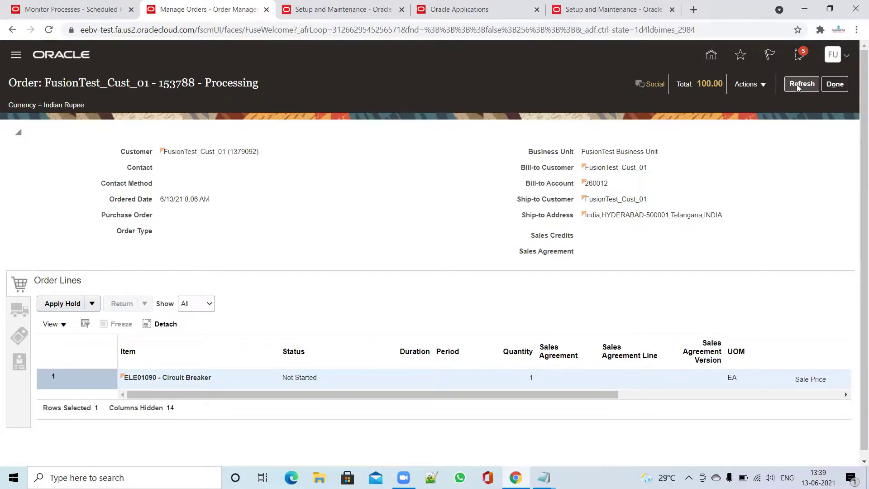
left_click(799, 87)
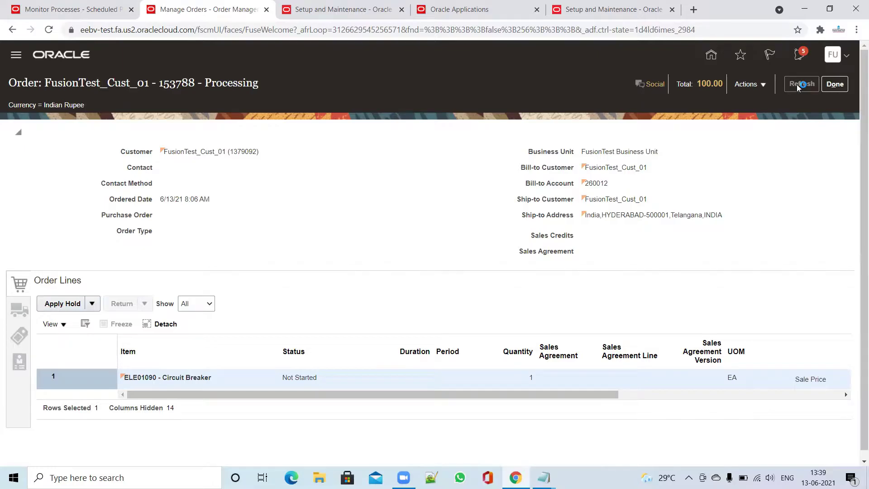
left_click(799, 88)
left_click(799, 87)
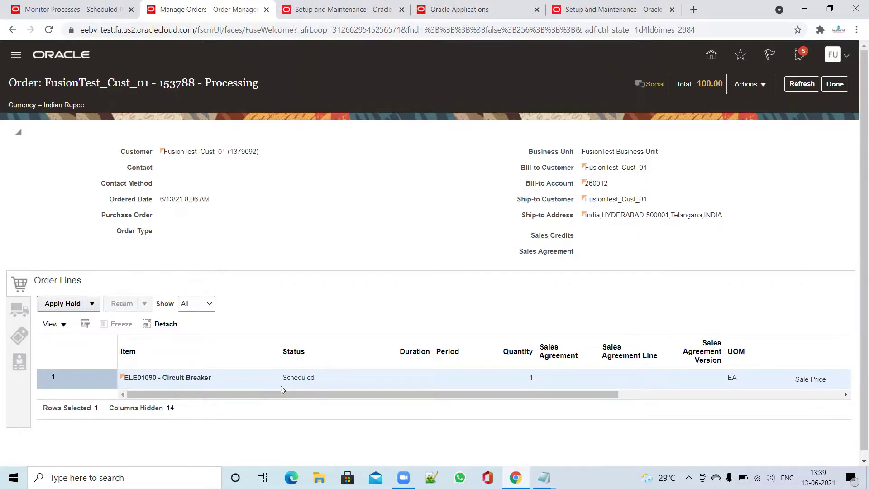
left_click(802, 84)
left_click(804, 92)
left_click(796, 91)
Step: Switch to the other Oracle session and reopen the Scheduled Processes page through the home page's navigator
key("ctrl+shift+Tab")
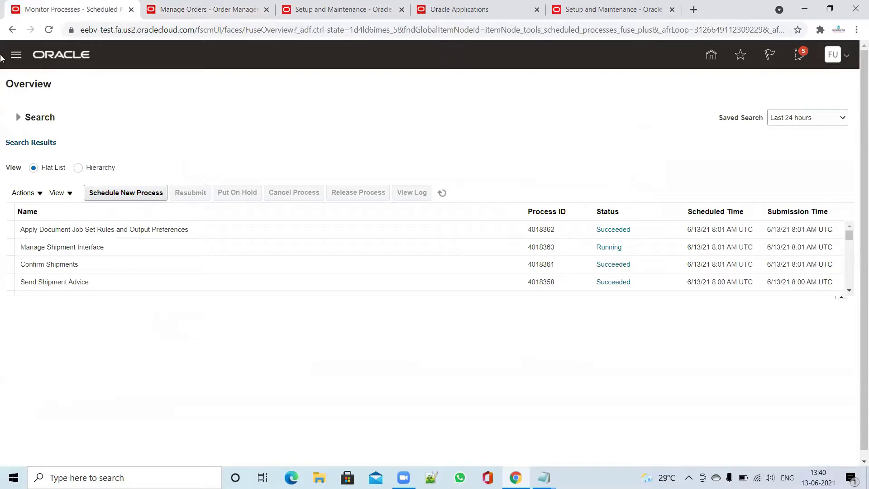
left_click(711, 56)
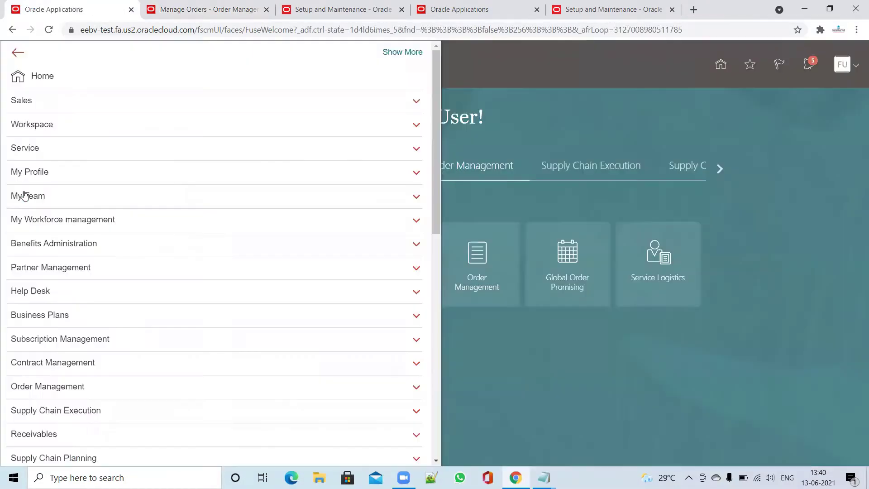
scroll(91, 317, "down", 4)
scroll(90, 409, "down", 4)
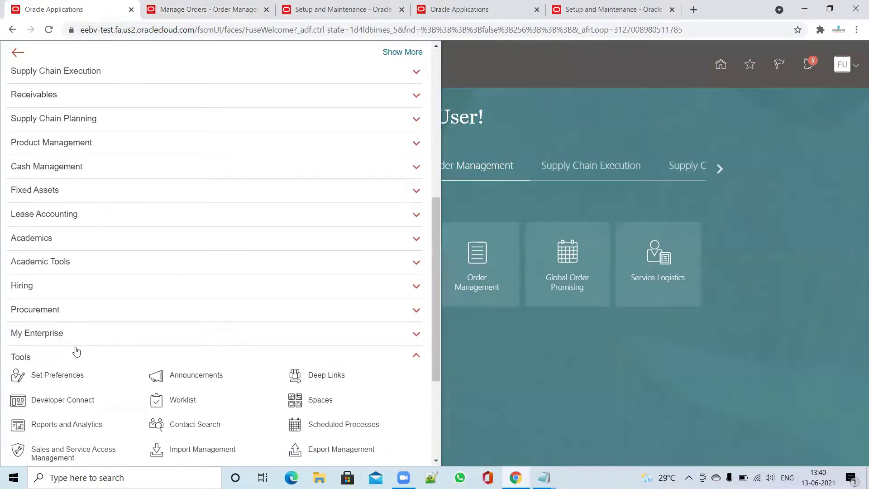
left_click(324, 425)
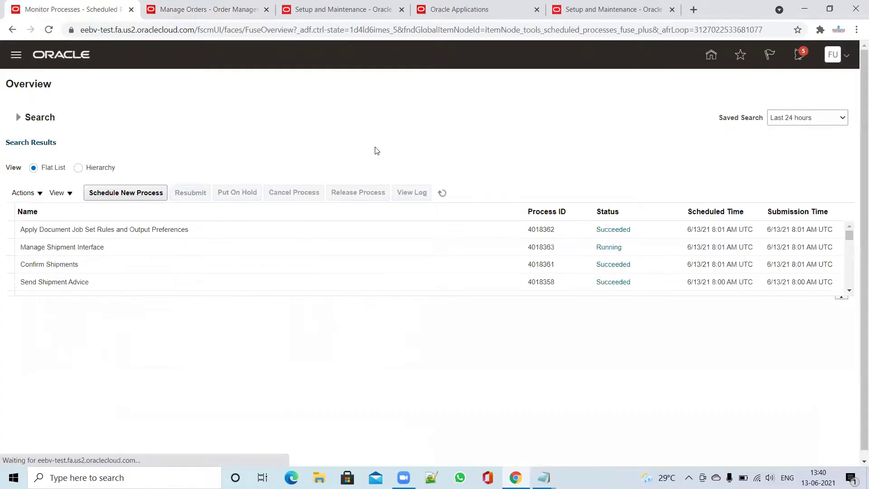
Step: Start scheduling a new job process and search for its name with Scheduled%Pick%Wave%
left_click(139, 199)
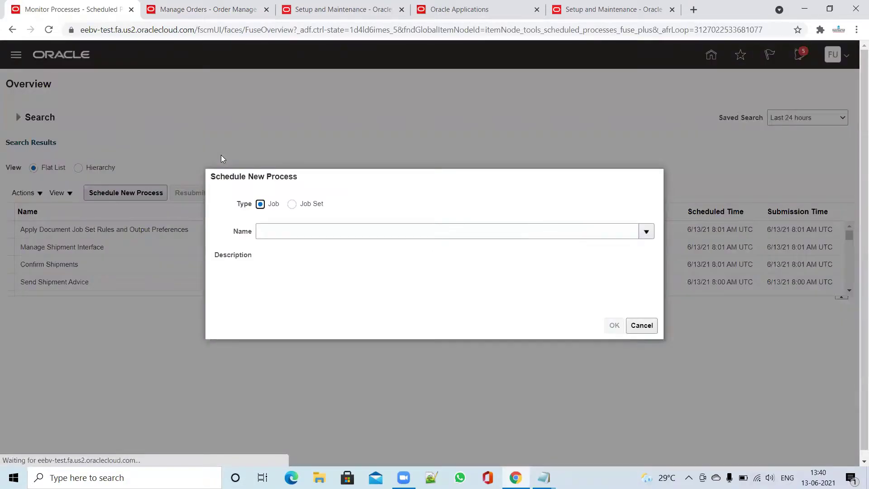
left_click(326, 233)
type("S")
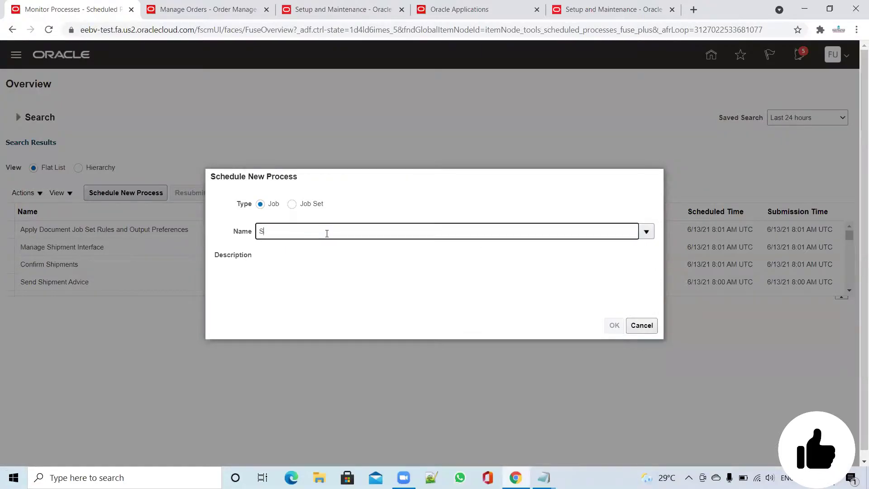
type("cheduled")
type("%Pick")
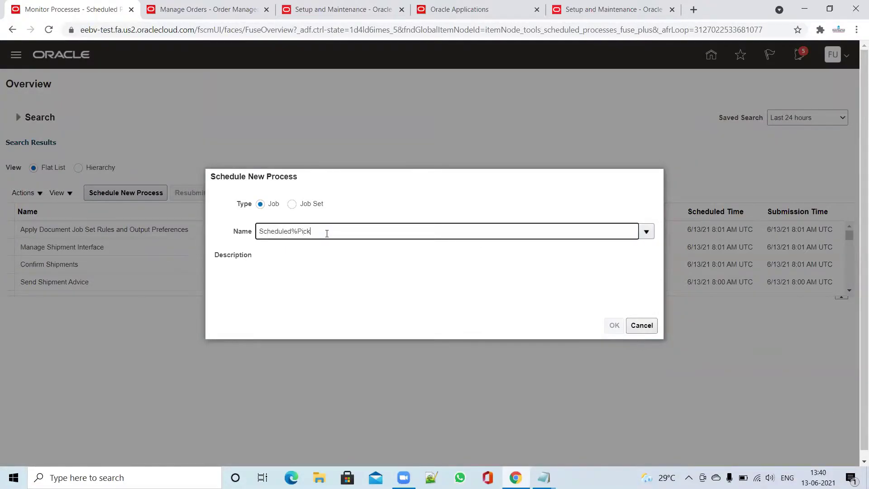
type("%Ware%")
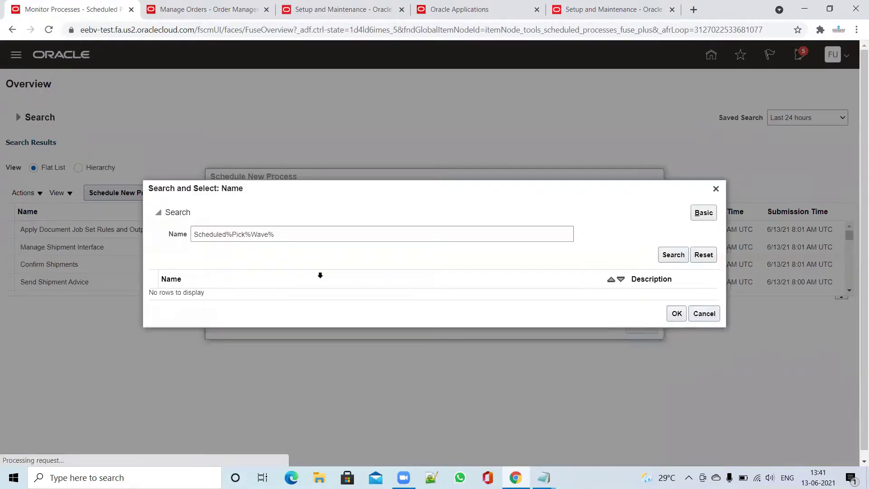
Step: Correct the name search to Schedule%Pick%Wave% and choose the Schedule Pick Wave job for the new process
left_click(227, 234)
key("BackSpace")
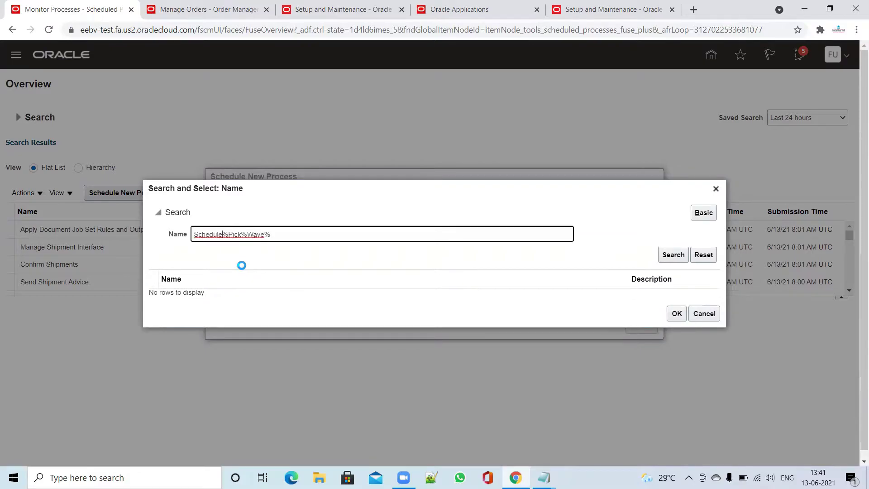
left_click(236, 292)
left_click(215, 299)
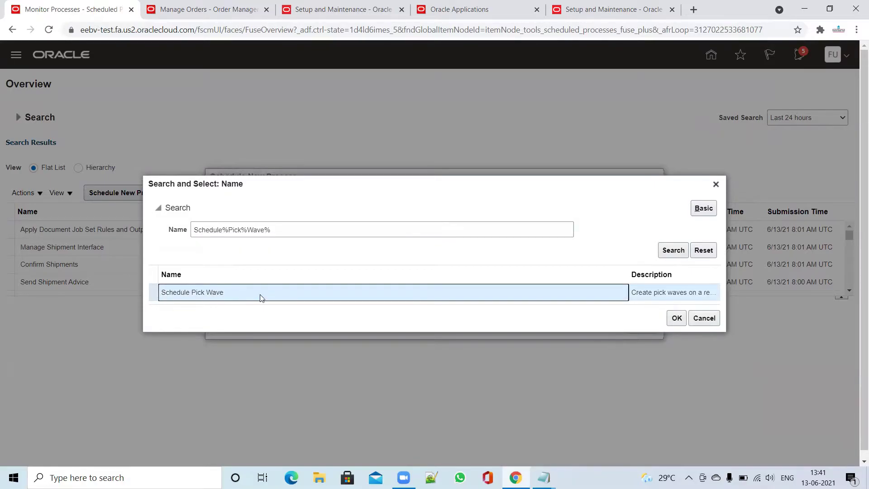
left_click(677, 319)
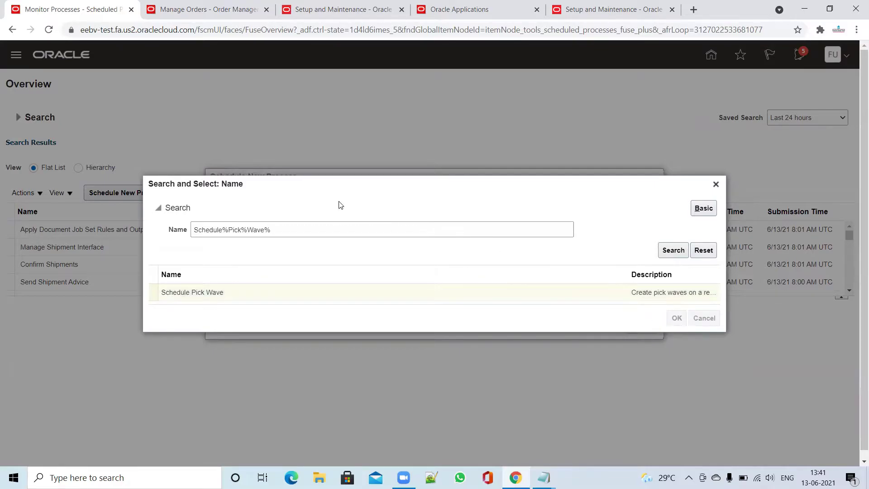
left_click(615, 326)
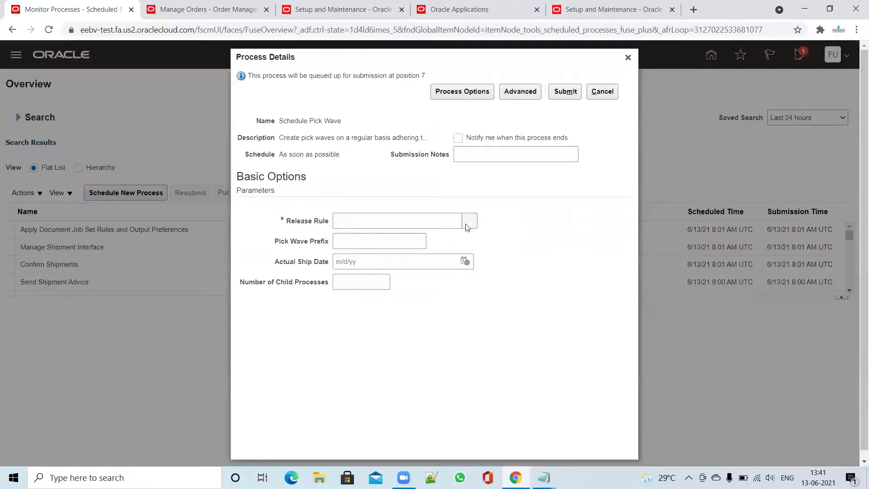
Step: Set the release rule of the Schedule Pick Wave process to Create Auto Pick Wave Rule
left_click(437, 225)
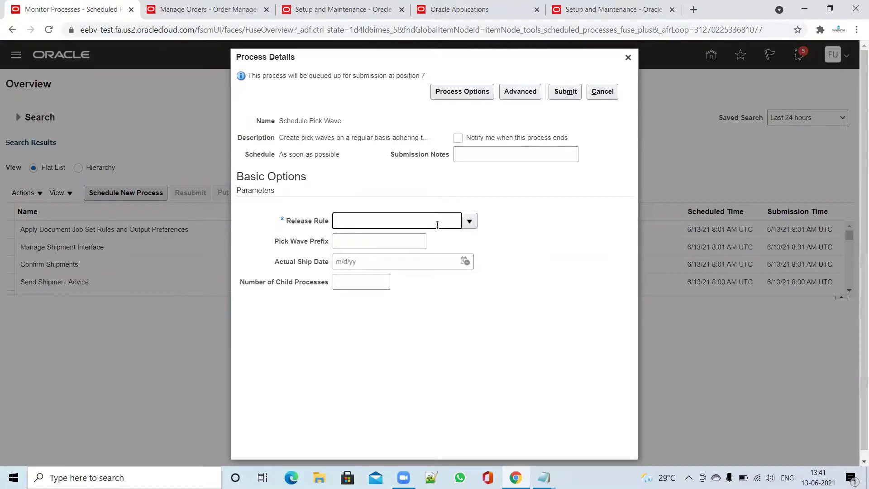
type("Create")
key("Tab")
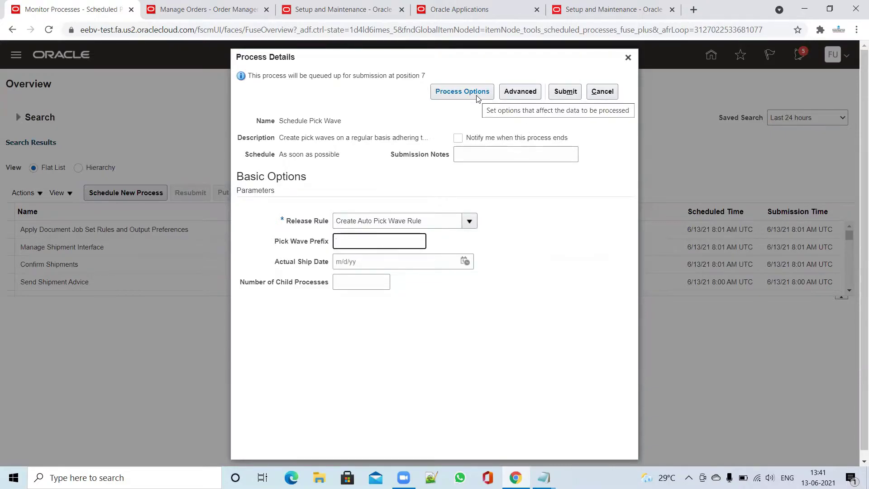
Step: Switch the process to run using a schedule in its advanced options, submit it and acknowledge the confirmation
left_click(523, 94)
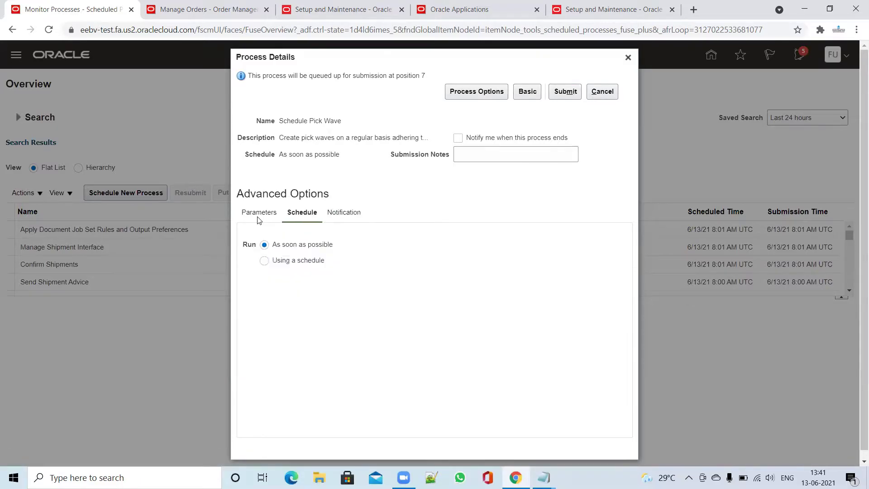
left_click(264, 261)
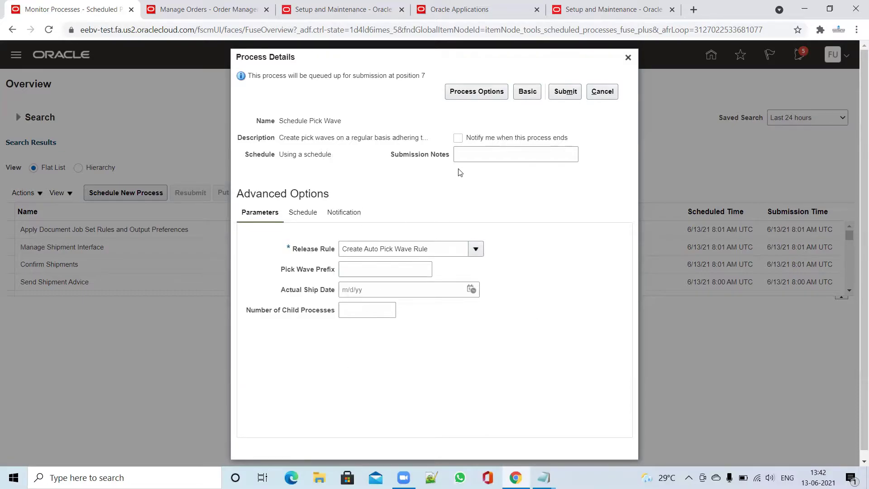
left_click(568, 97)
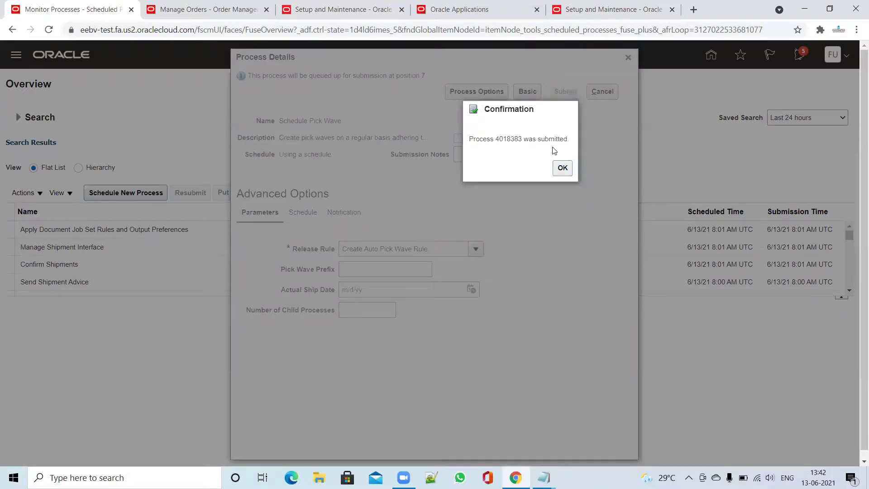
left_click(561, 168)
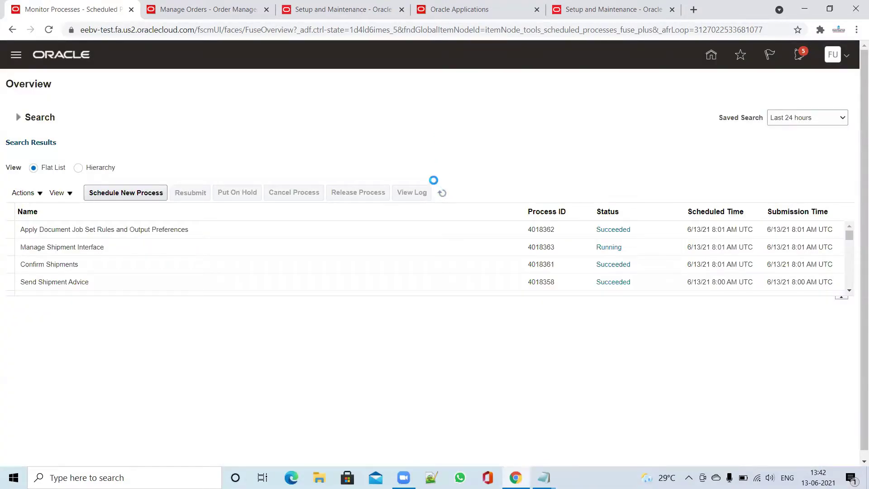
Step: Refresh the scheduled process list repeatedly to check the status of Schedule Pick Wave and the shipping processes it starts
left_click(442, 193)
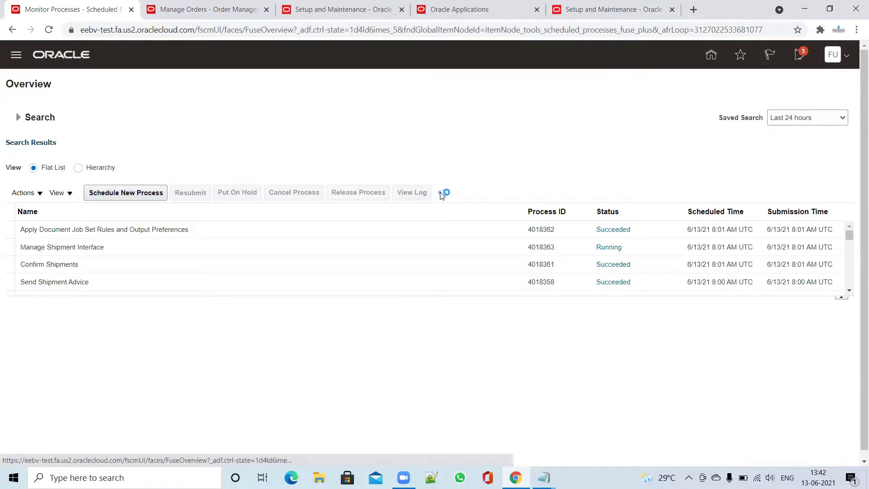
left_click(442, 193)
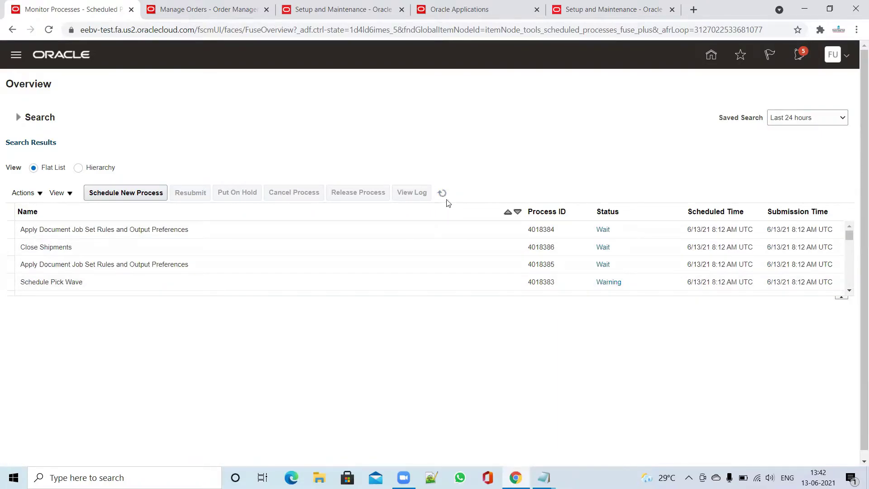
left_click(442, 193)
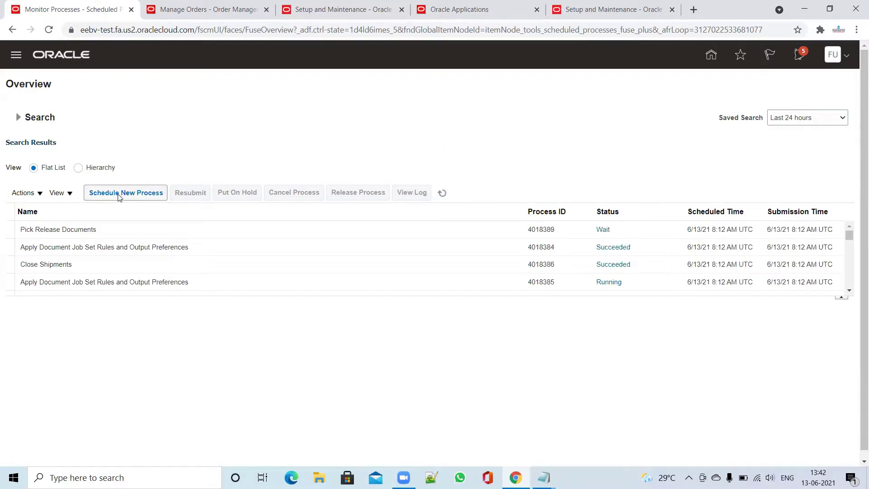
left_click(441, 194)
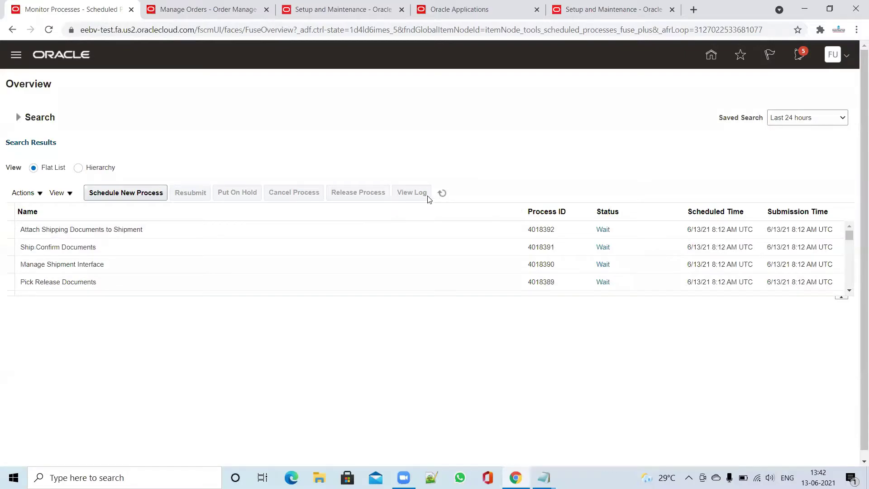
left_click(442, 193)
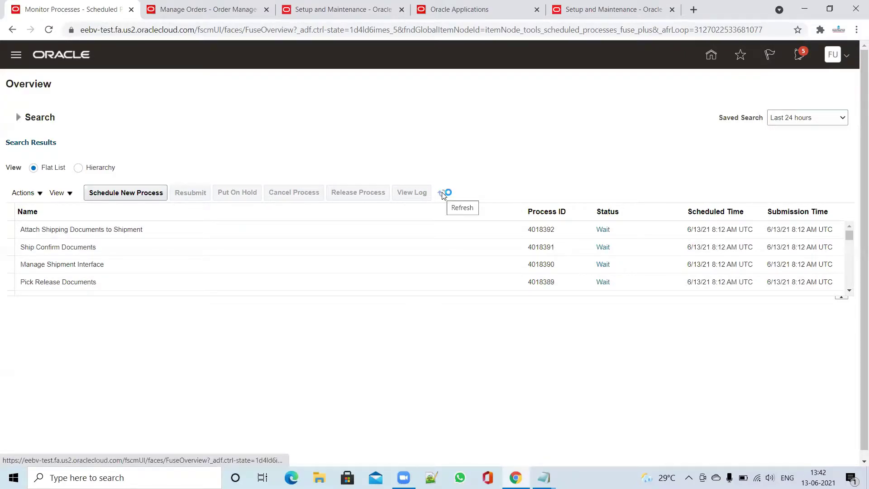
left_click(130, 193)
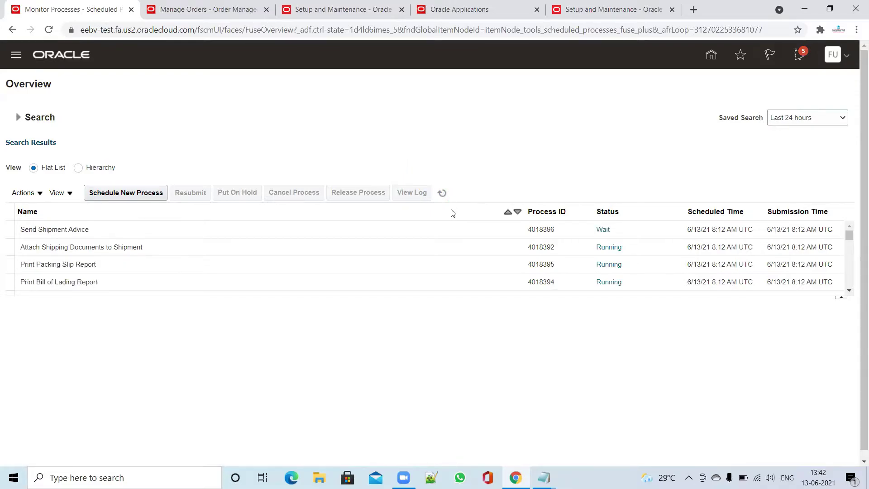
left_click(442, 193)
Step: Start scheduling another new process and choose the Confirm Shipments job for it
left_click(149, 190)
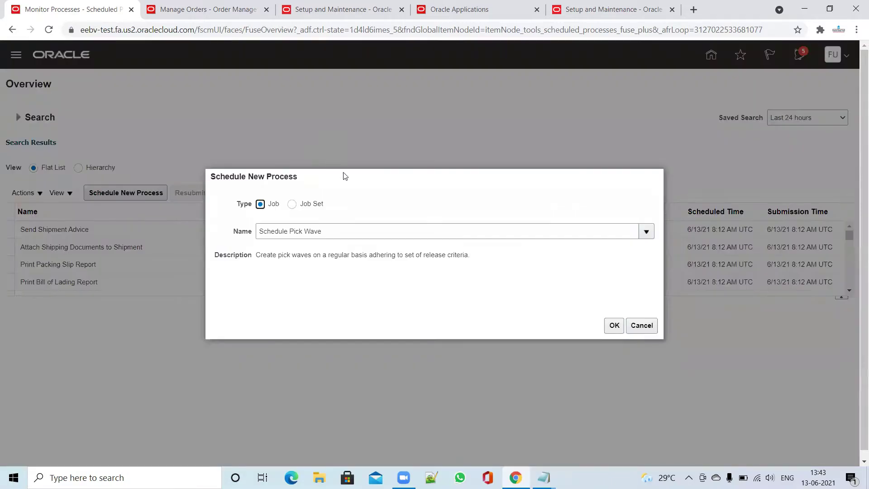
left_click(354, 227)
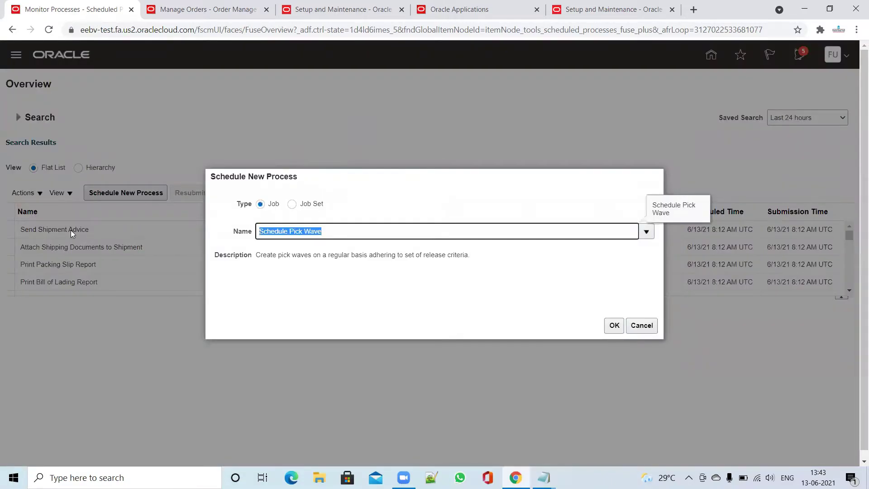
type("Confirm Shipments")
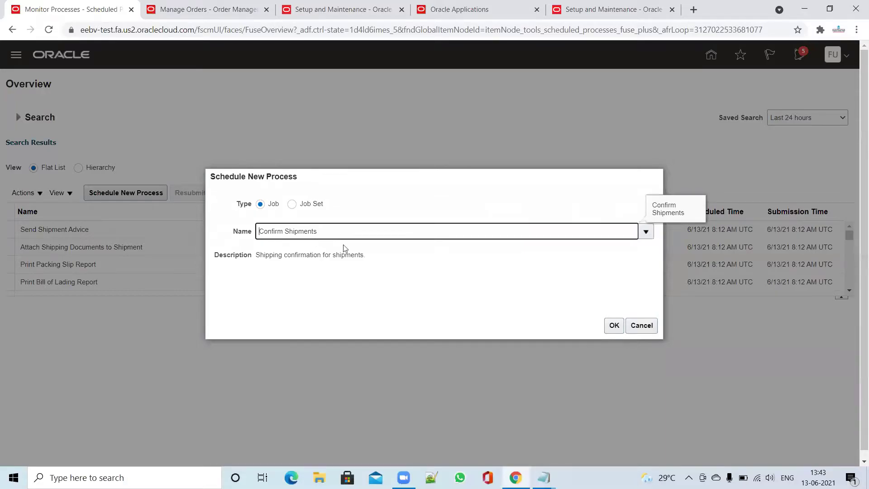
left_click(614, 325)
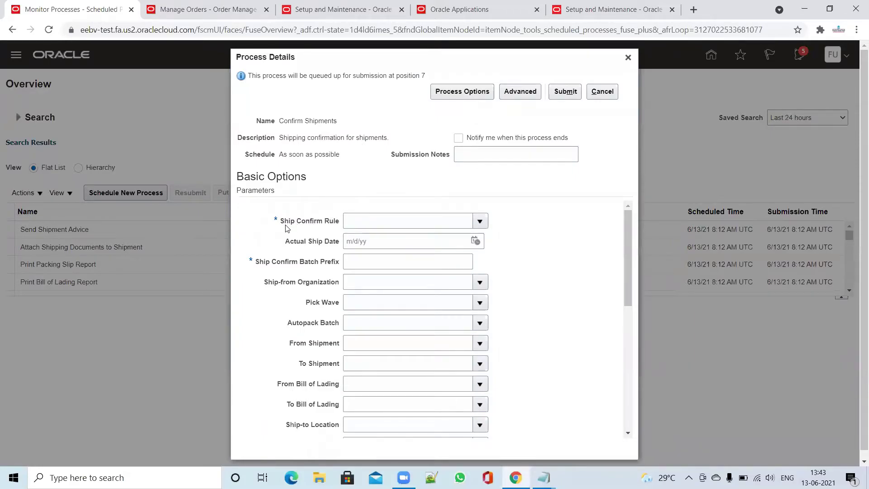
Step: Set the ship confirm rule to Auto Ship and leave the actual ship date blank
left_click(370, 221)
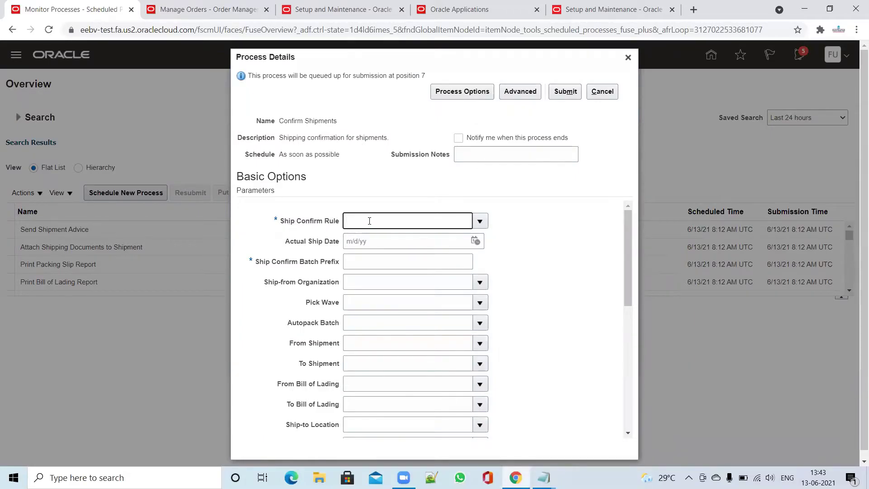
key("Tab")
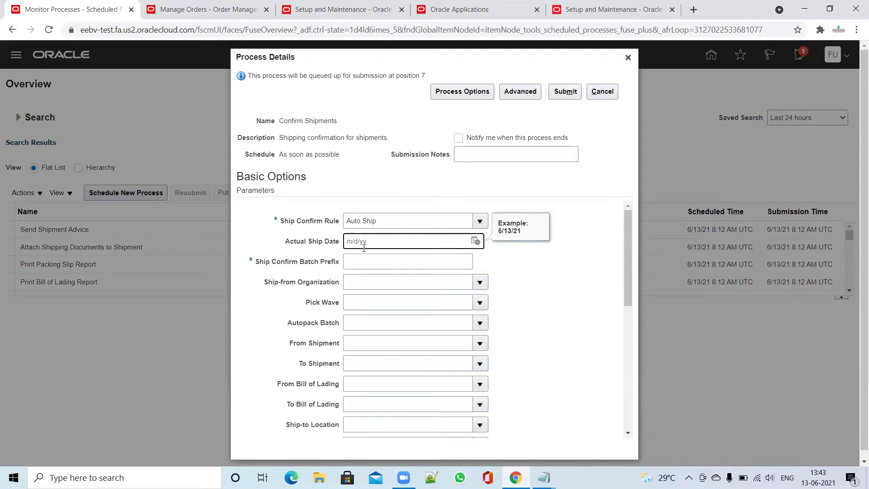
left_click(477, 240)
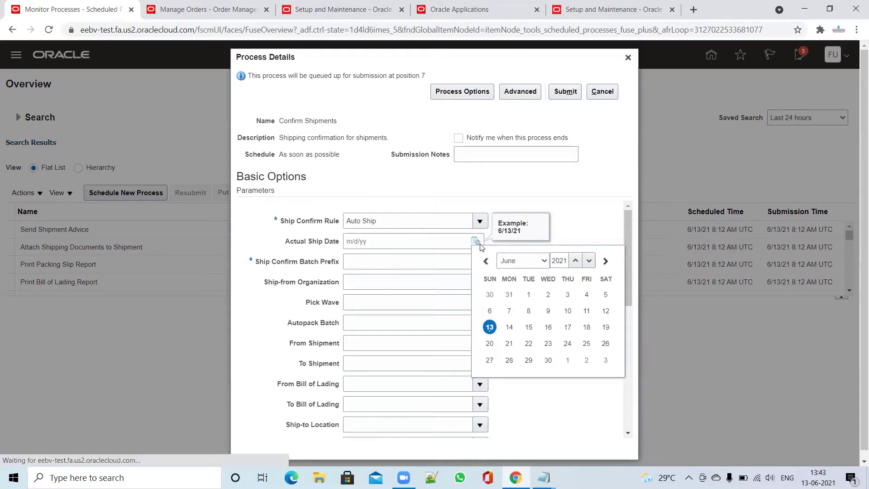
left_click(581, 206)
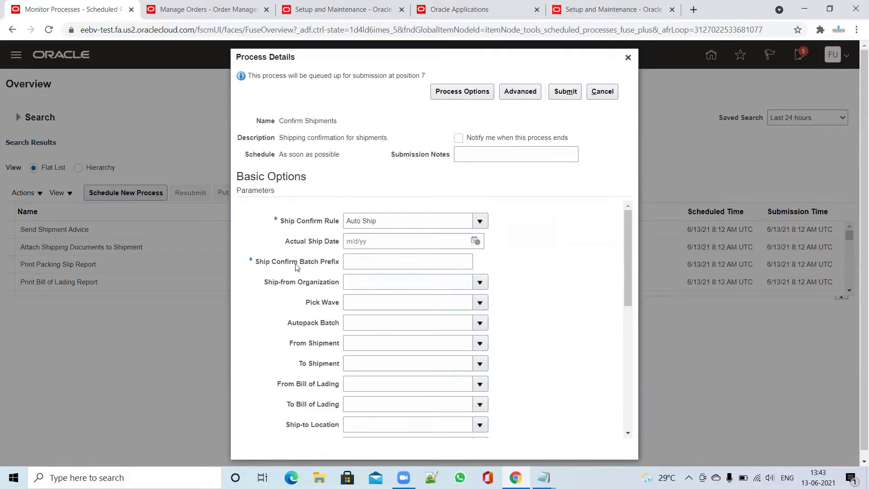
Step: Enter FU0001 as the ship confirm batch prefix of the Confirm Shipments process
left_click(382, 262)
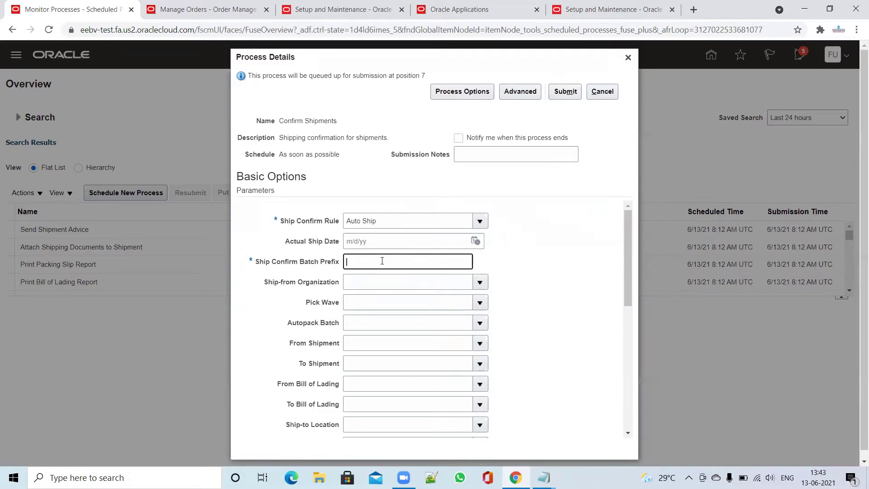
left_click(544, 273)
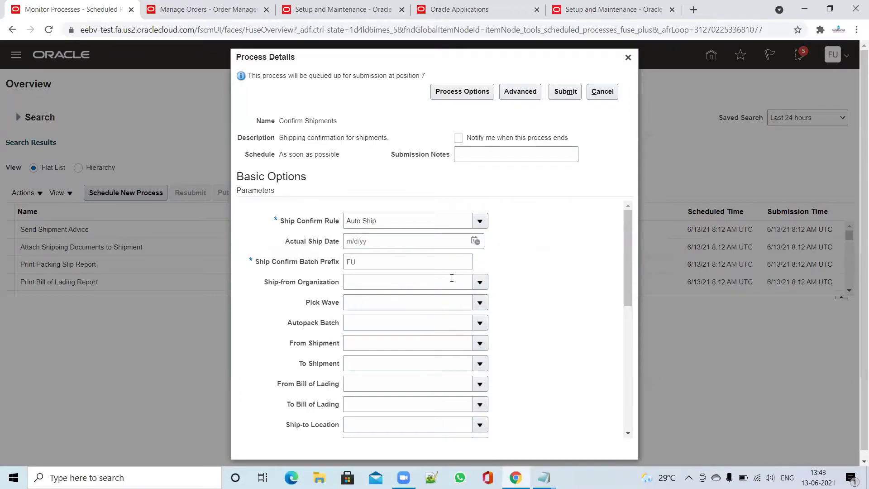
left_click(397, 260)
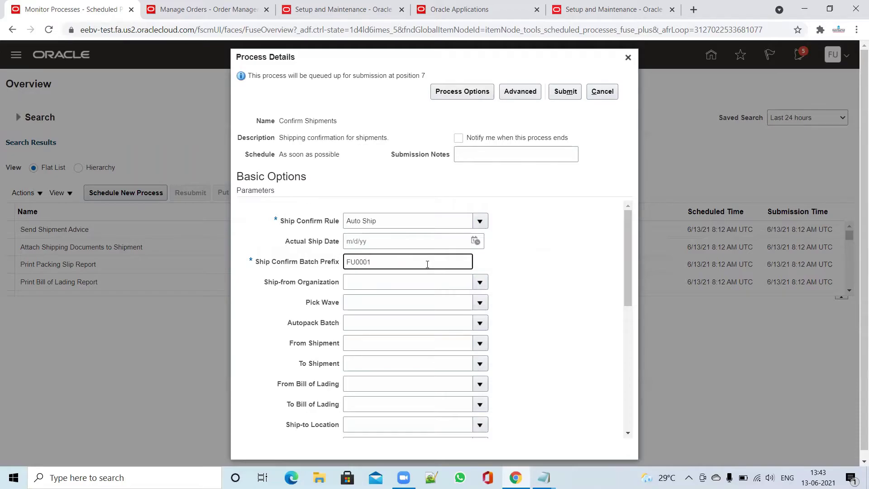
left_click(588, 286)
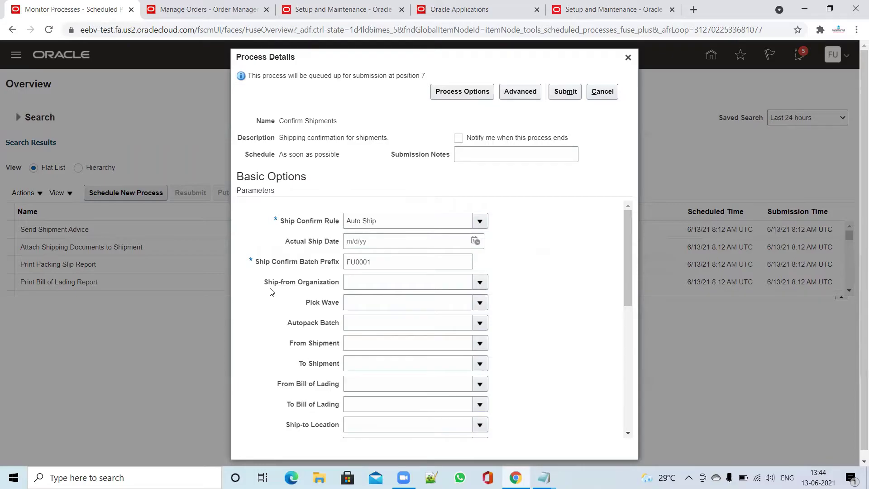
Step: Set the ship-from organization to 1900 and submit the Confirm Shipments process
left_click(393, 283)
type("1900")
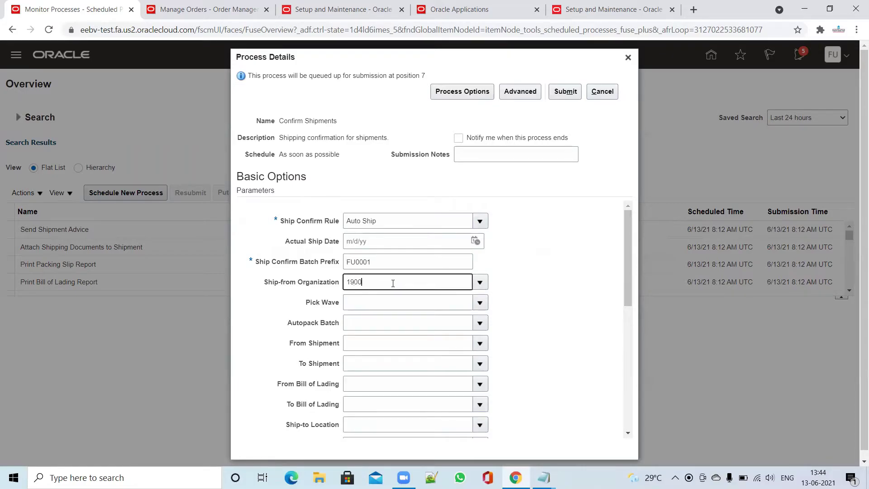
key("Tab")
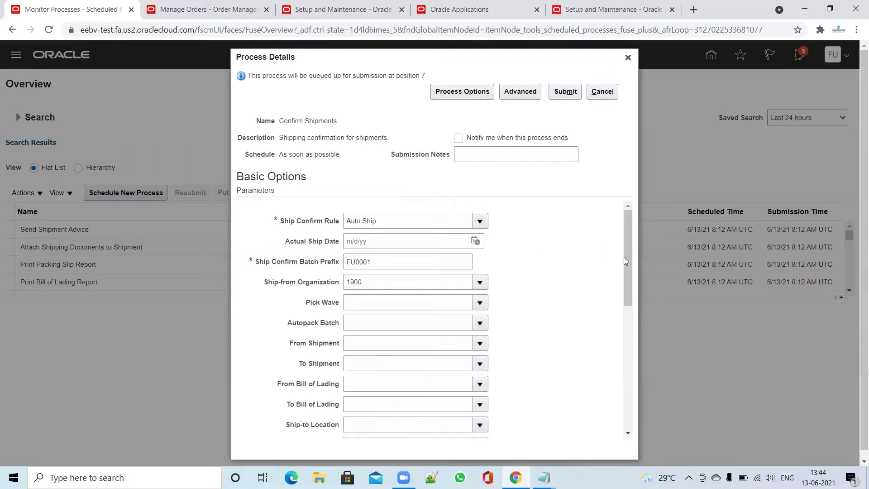
left_click_drag(627, 256, 641, 235)
left_click(565, 95)
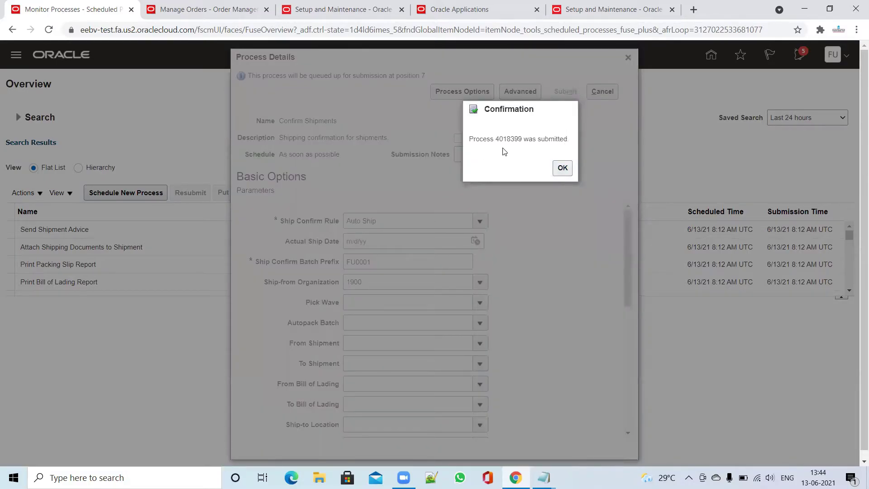
Step: Dismiss the submission confirmation and refresh the scheduled processes list to check the status of the Confirm Shipments process
left_click(562, 168)
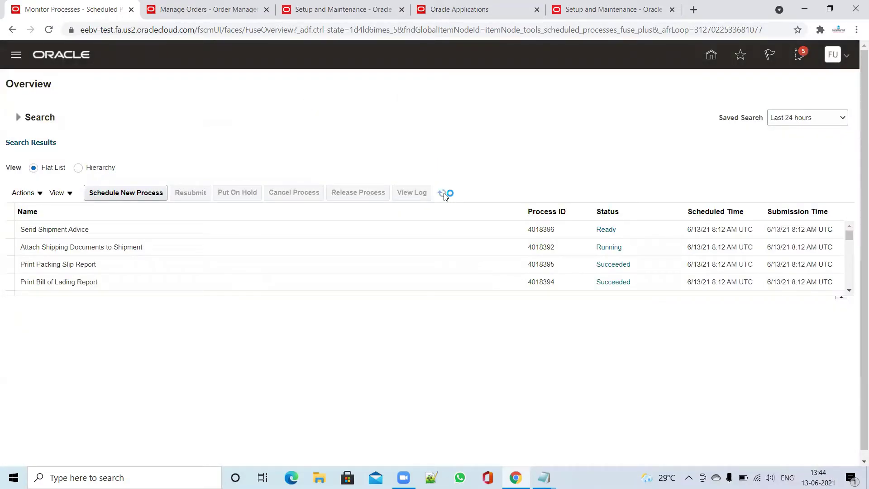
left_click(443, 194)
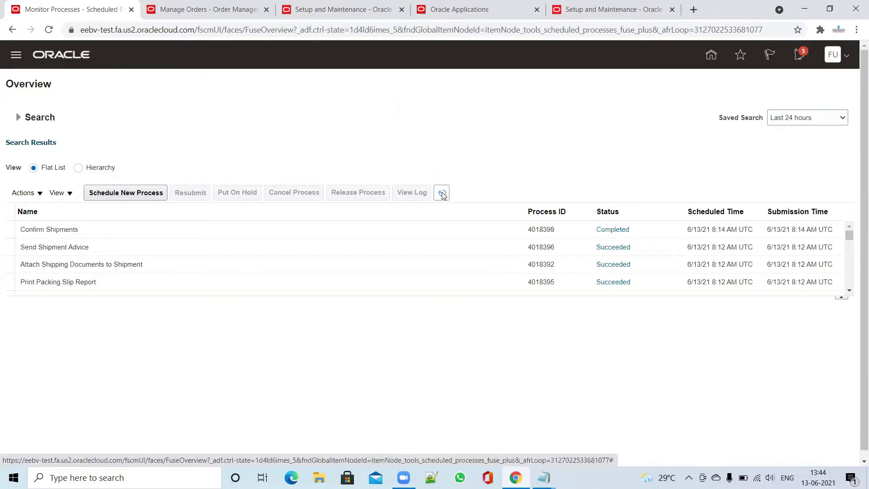
left_click(443, 194)
left_click(444, 195)
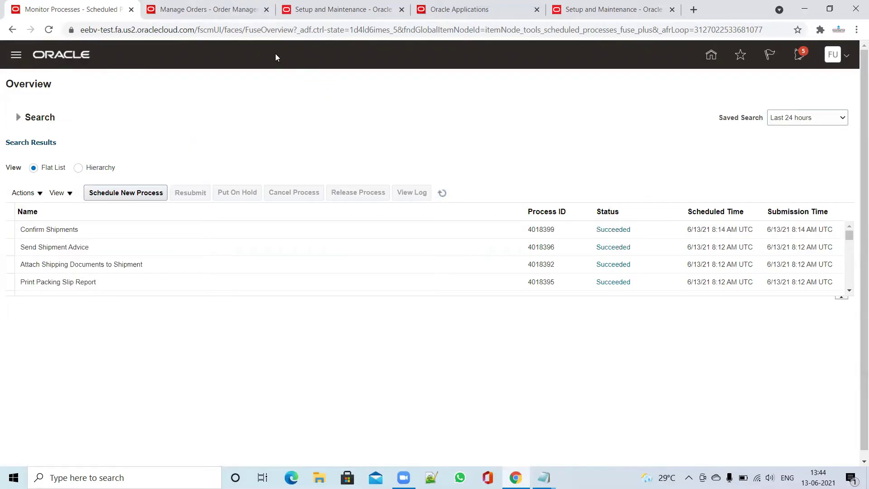
Step: Return to the sales order in Manage Orders and refresh it to check the status of the ELE01090 line
left_click(190, 10)
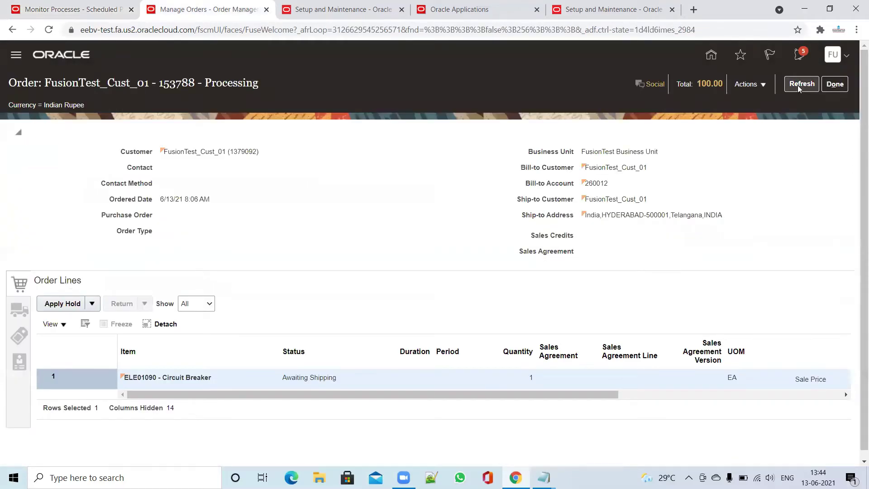
left_click(798, 85)
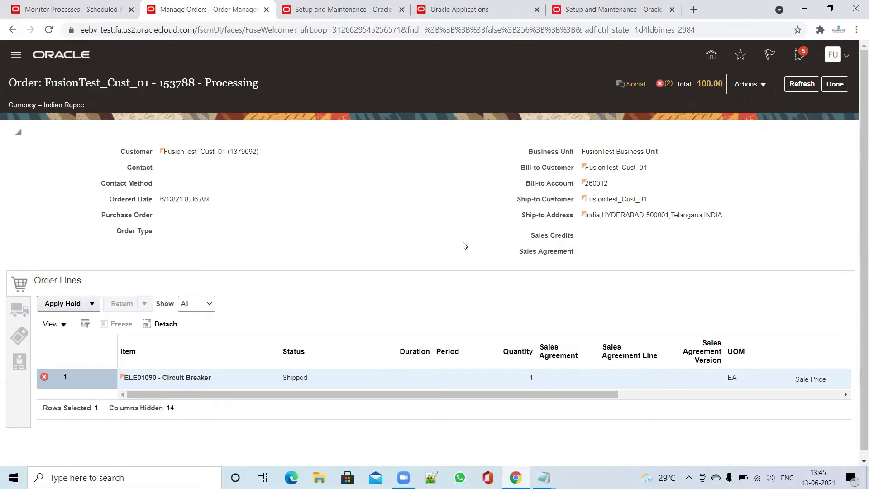
Step: In Setup and Maintenance, search the tasks for Manage%Inventory% and open Manage Inventory Organizations
left_click(847, 56)
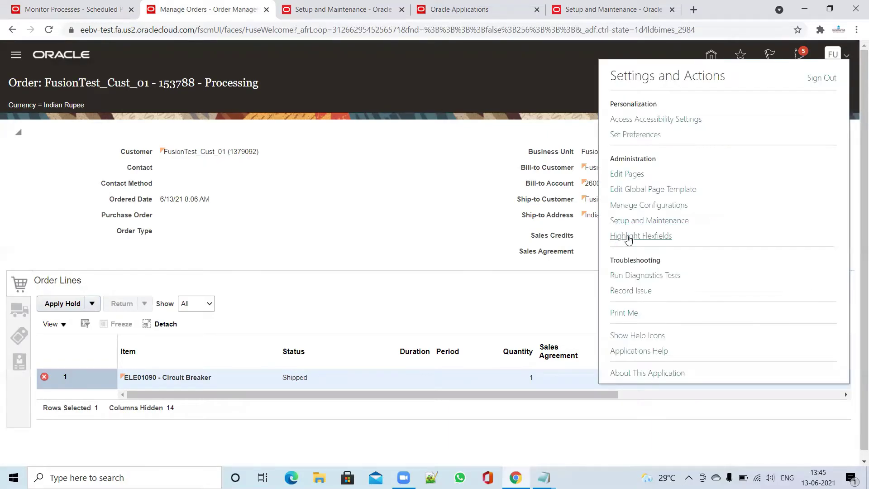
left_click(649, 221)
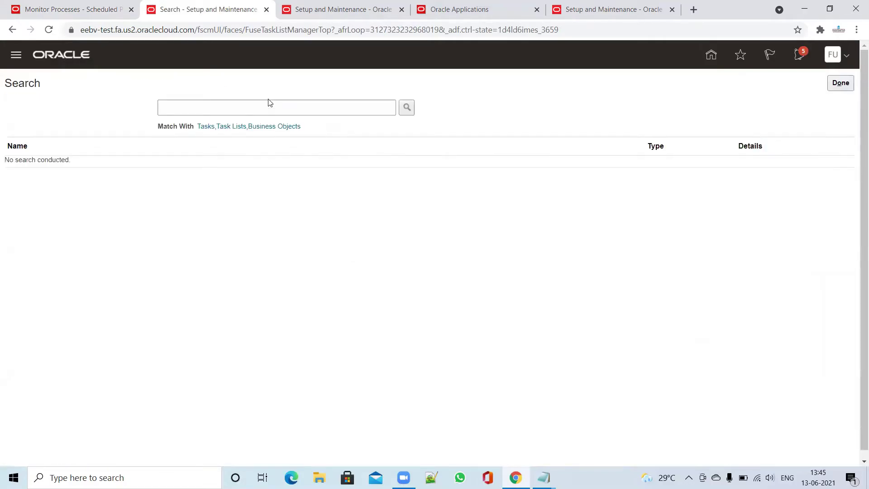
left_click(291, 109)
type("Mana")
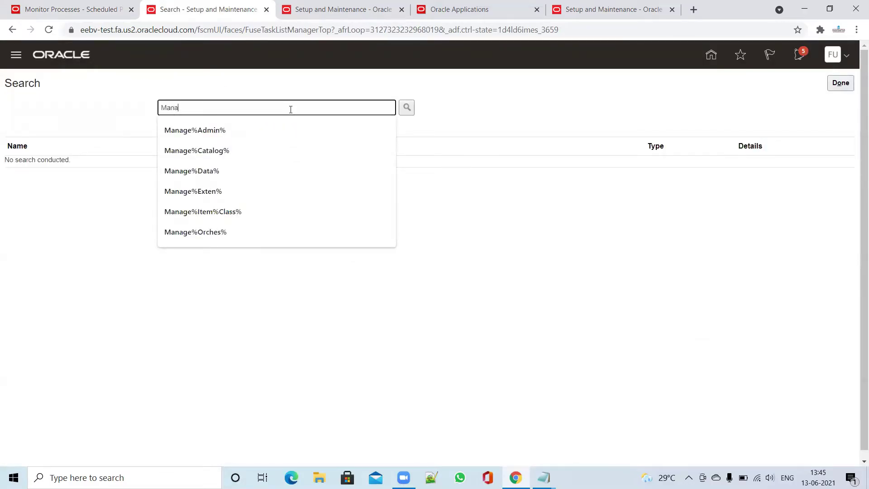
type("ge%Inventory%")
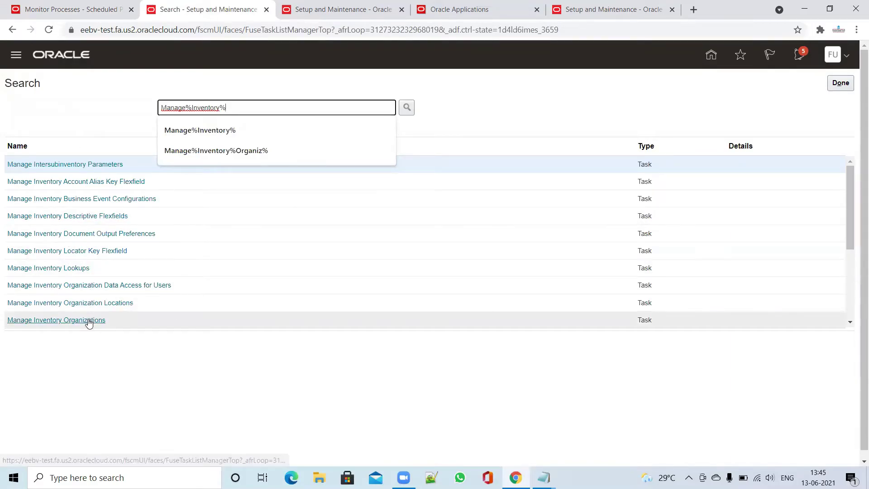
left_click(88, 320)
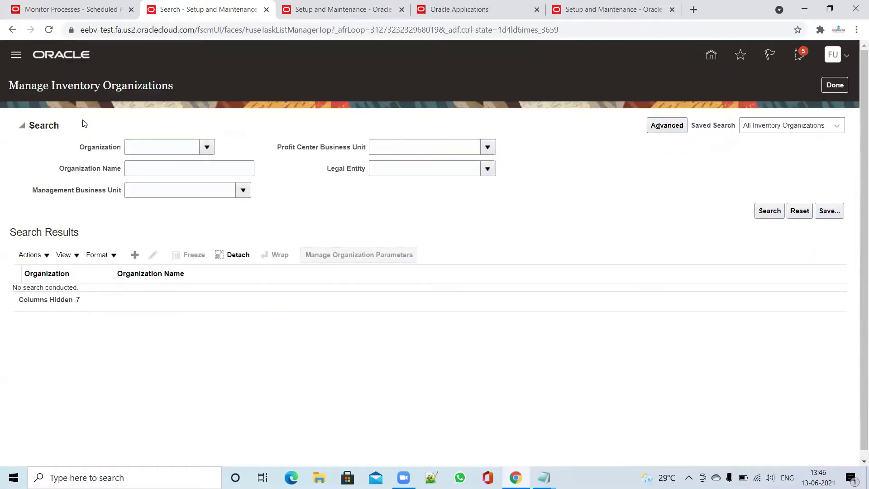
Step: Find inventory organization 1900, review the Item Sourcing Details in its organization parameters, and save and close them
left_click(136, 147)
type("1900")
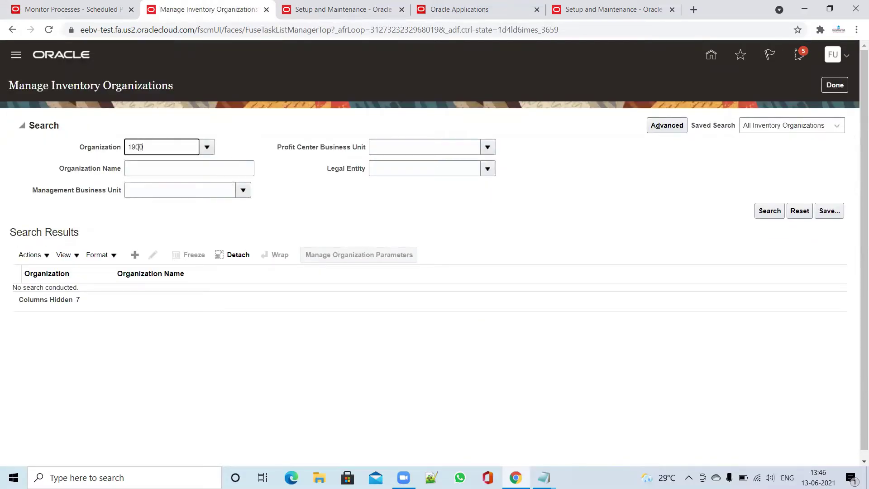
key("Tab")
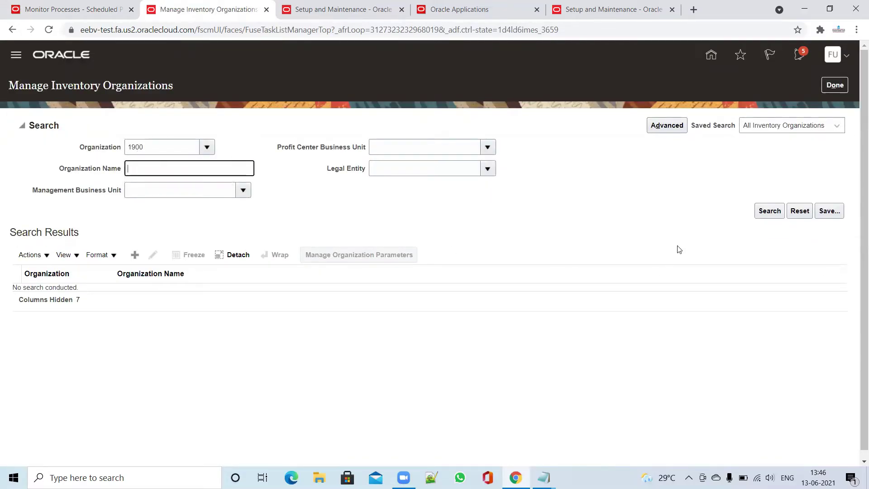
left_click(769, 210)
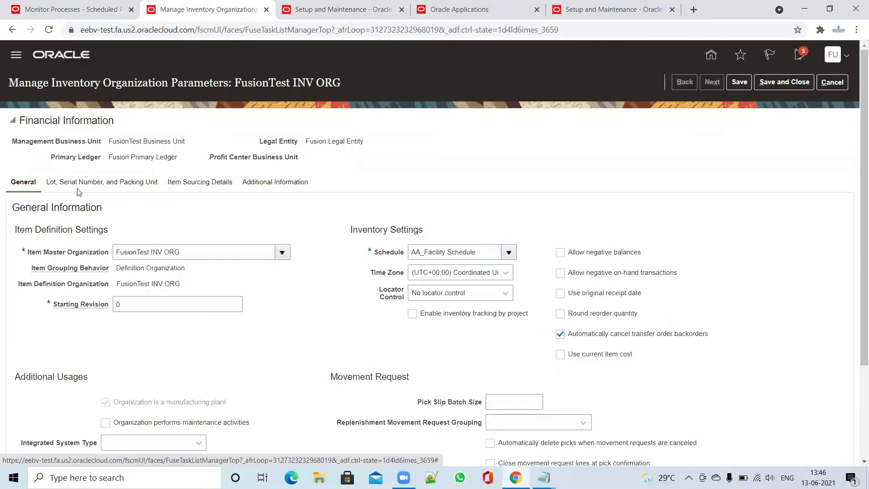
left_click(219, 181)
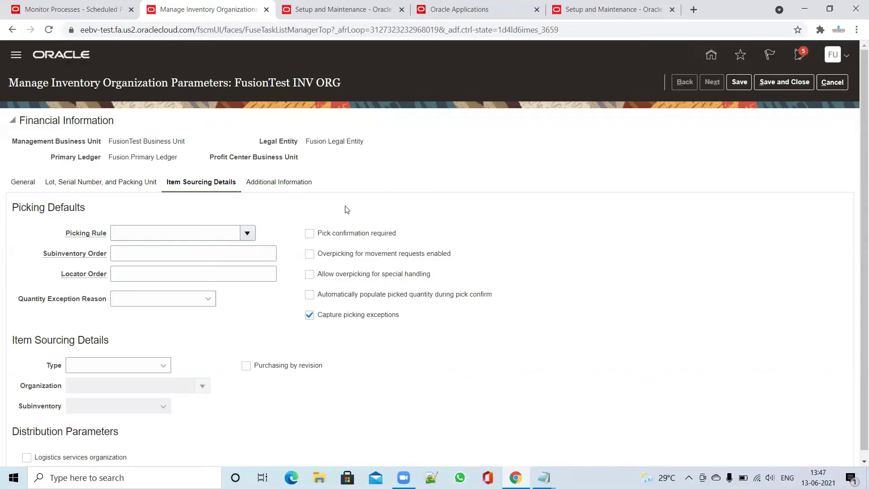
left_click(789, 83)
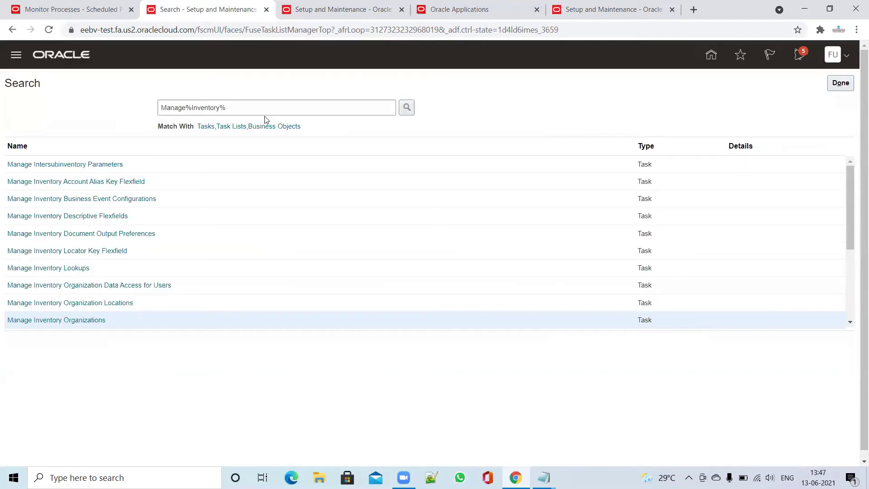
Step: Search the setup tasks for Manage%Ship%Confirm% and open Manage Ship Confirm Rules
left_click(244, 107)
left_click_drag(244, 107, 195, 107)
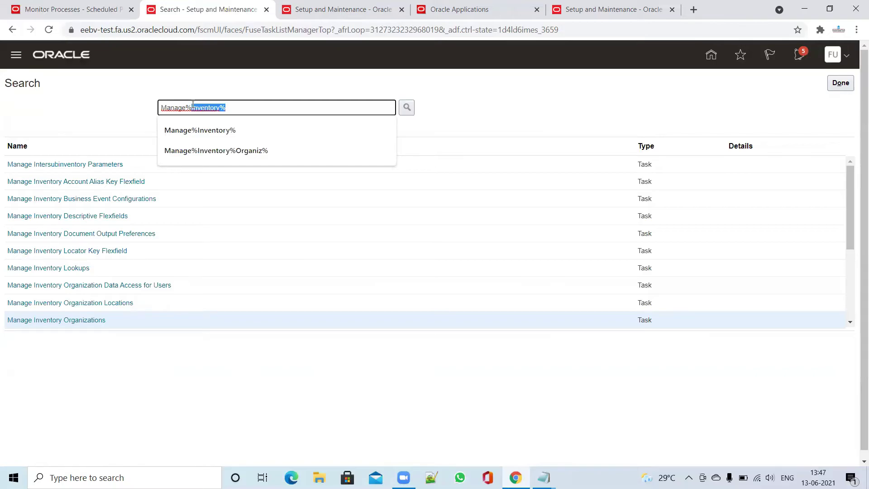
type("Ship%Confi")
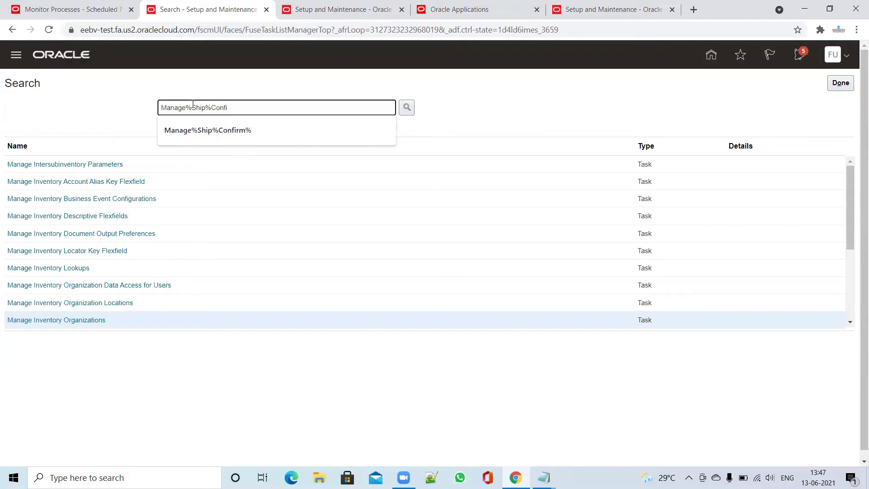
left_click(225, 136)
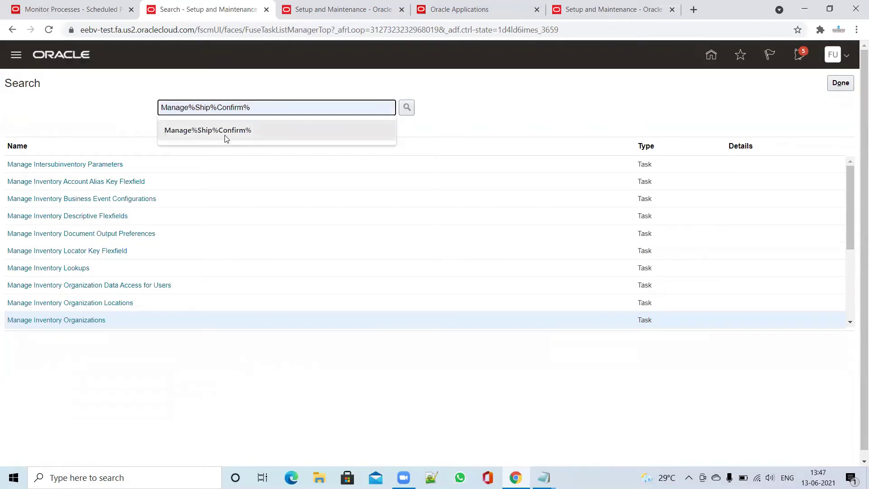
left_click(407, 110)
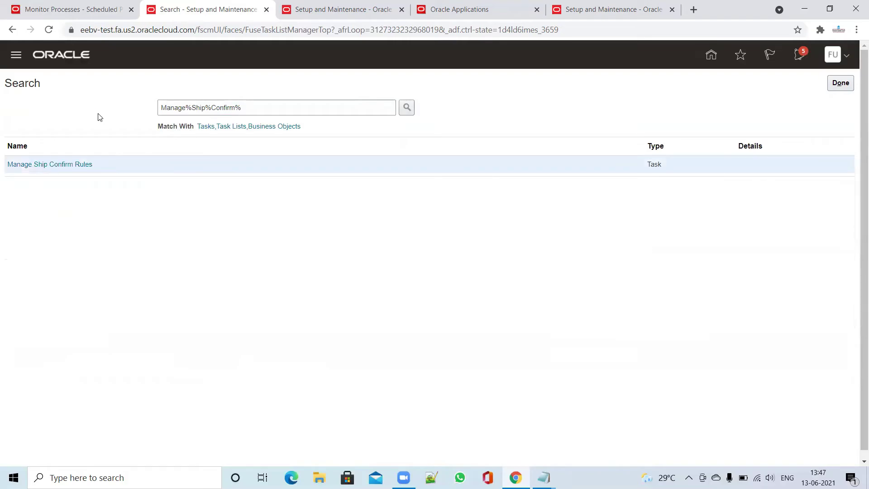
left_click(78, 165)
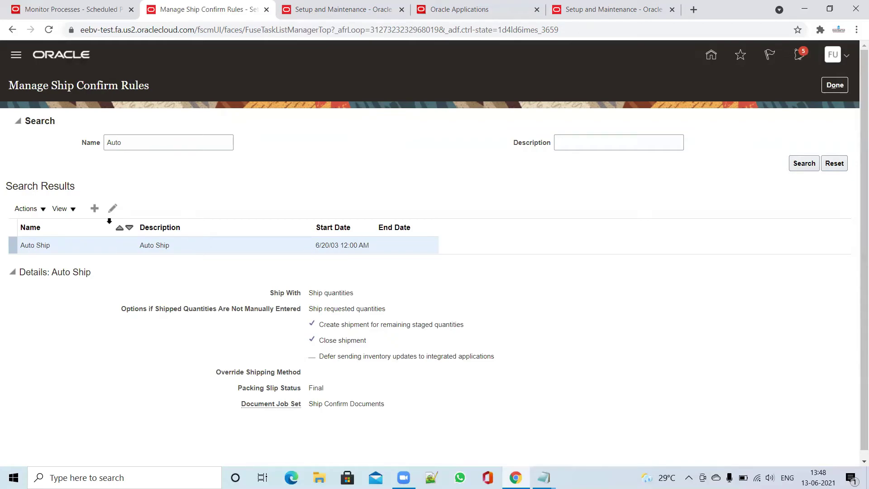
Step: Open the Auto Ship rule for editing to review its options, save and close it, and return to the task search
left_click(113, 209)
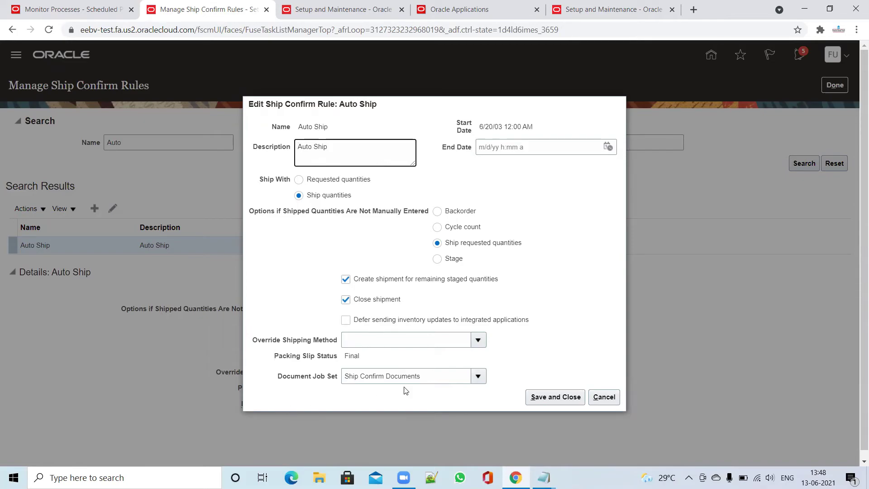
left_click(546, 398)
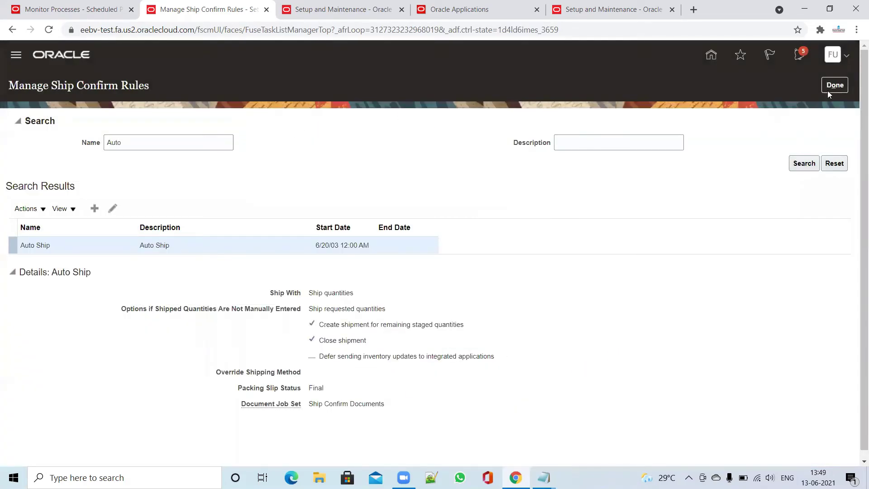
left_click(834, 86)
Step: Search the setup tasks for Manage%Pick%Wave% and open Manage Pick Wave Release Rules
left_click_drag(289, 107, 192, 104)
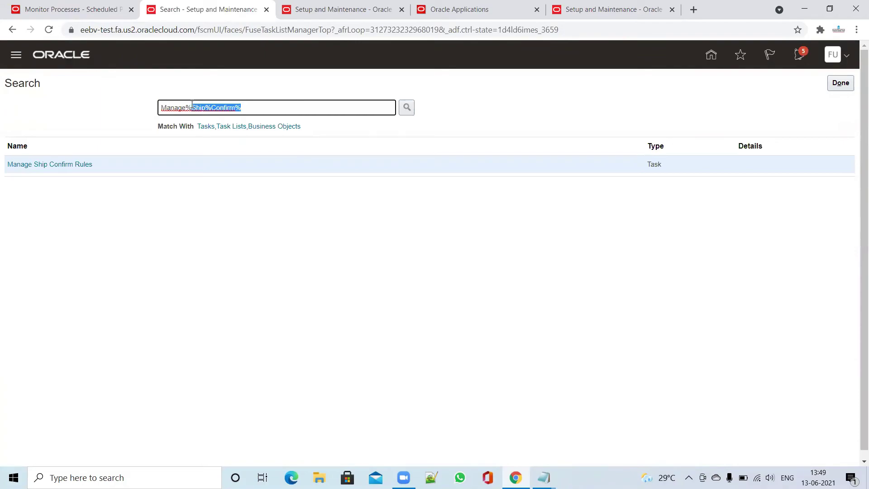
type("Pick%")
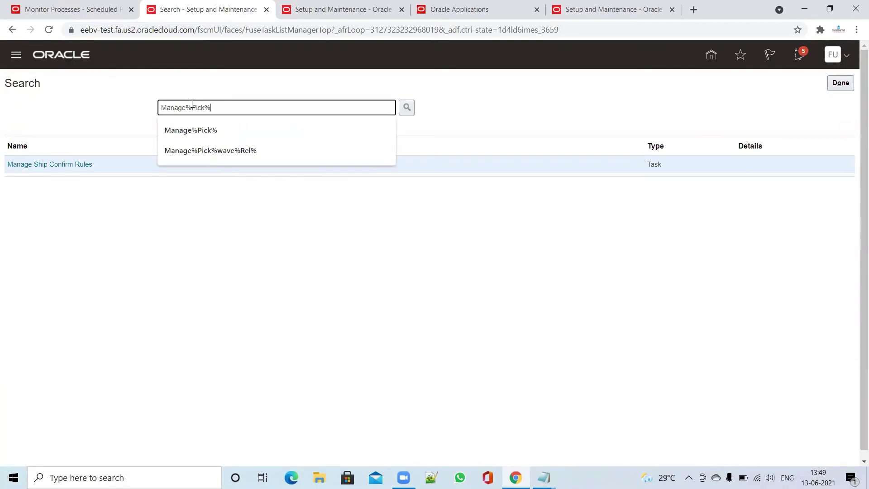
type("Wave%")
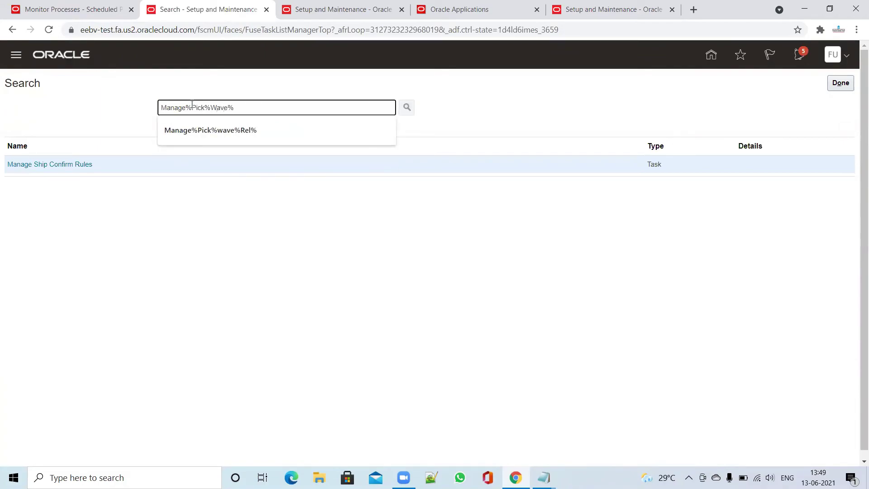
key("Return")
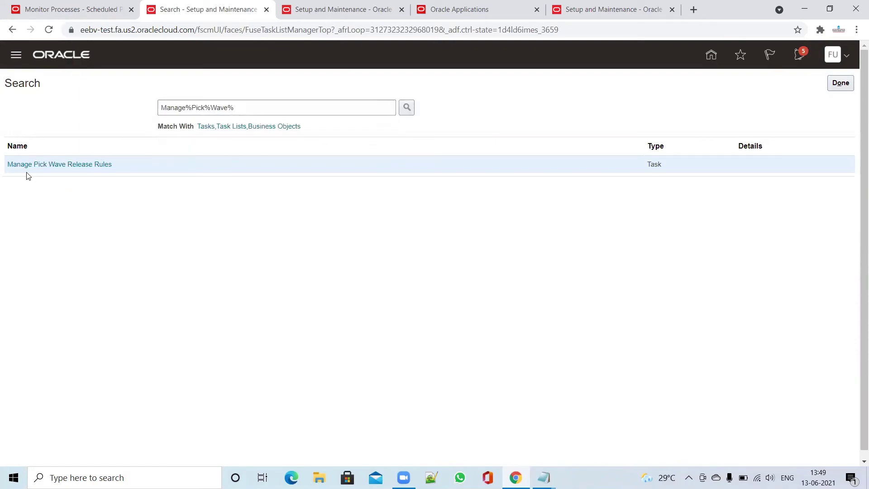
left_click(64, 166)
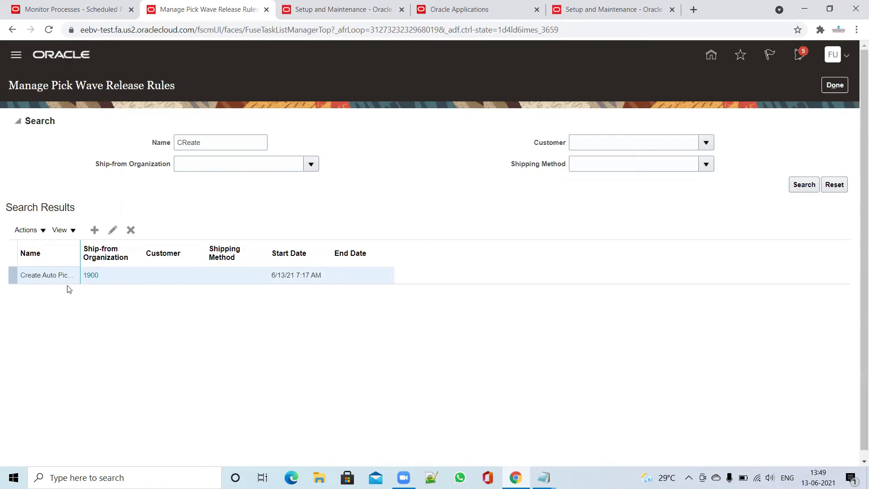
Step: Review the demand selection and fulfillment options of Create Auto Pick Wave Rule, save and close it, and go to the home page
left_click_drag(81, 244, 148, 244)
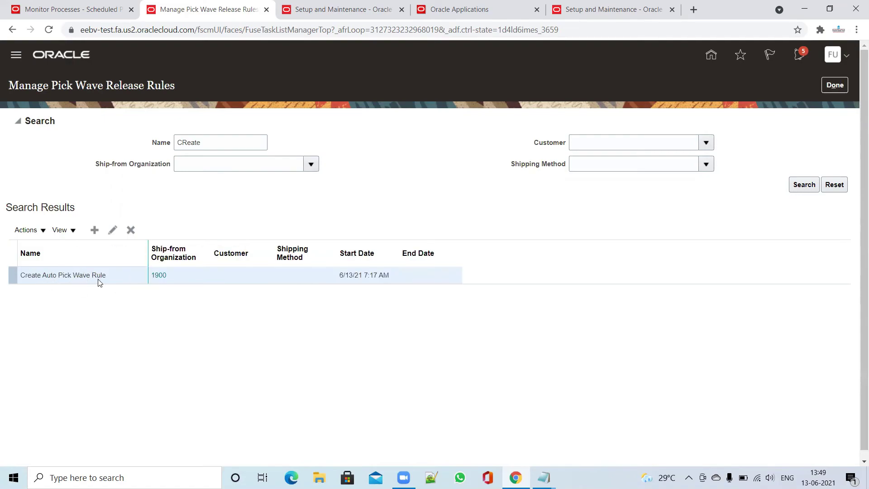
left_click(113, 230)
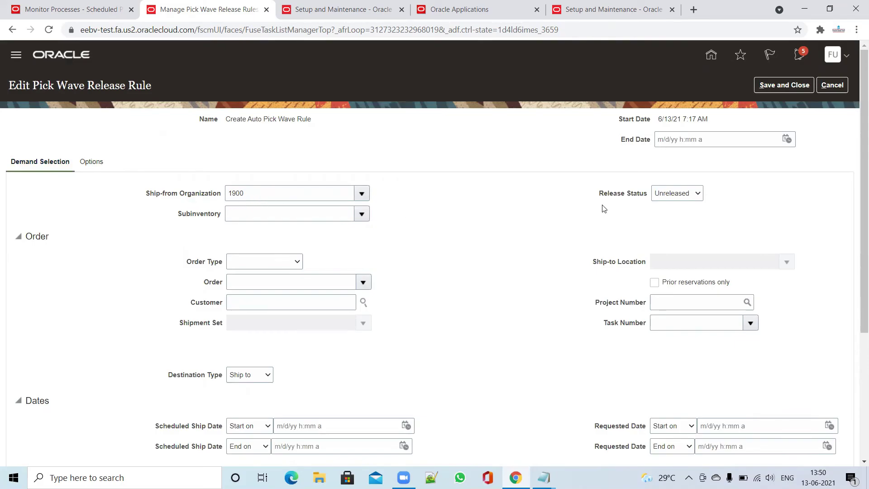
left_click(93, 164)
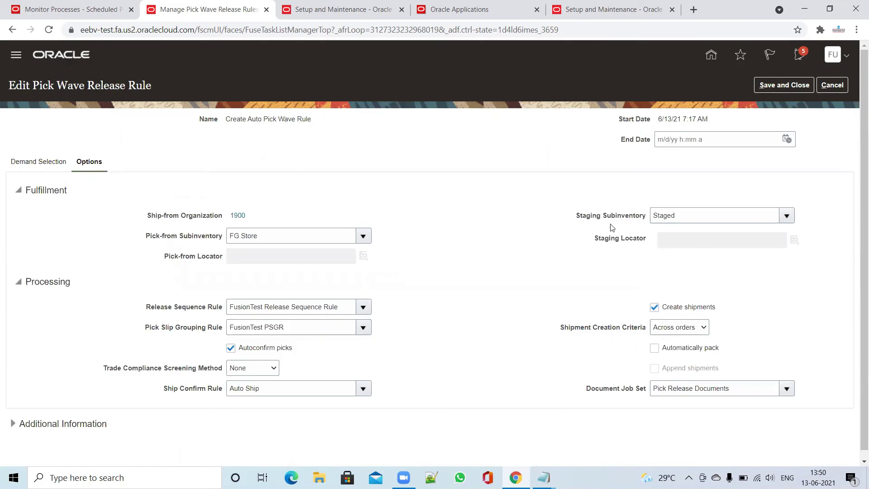
scroll(533, 251, "down", 1)
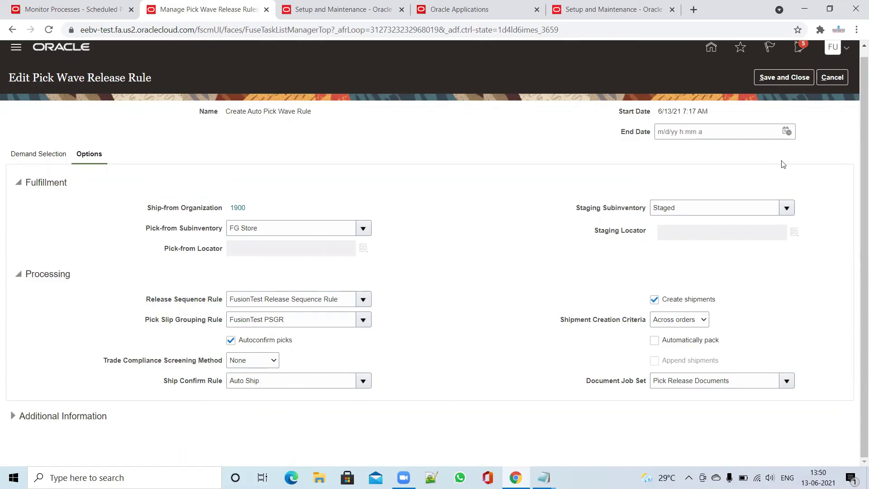
left_click(785, 78)
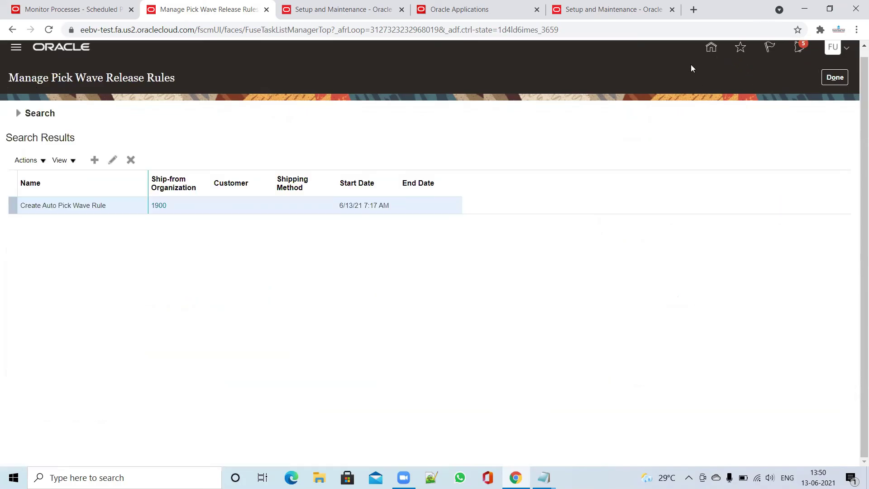
left_click(711, 48)
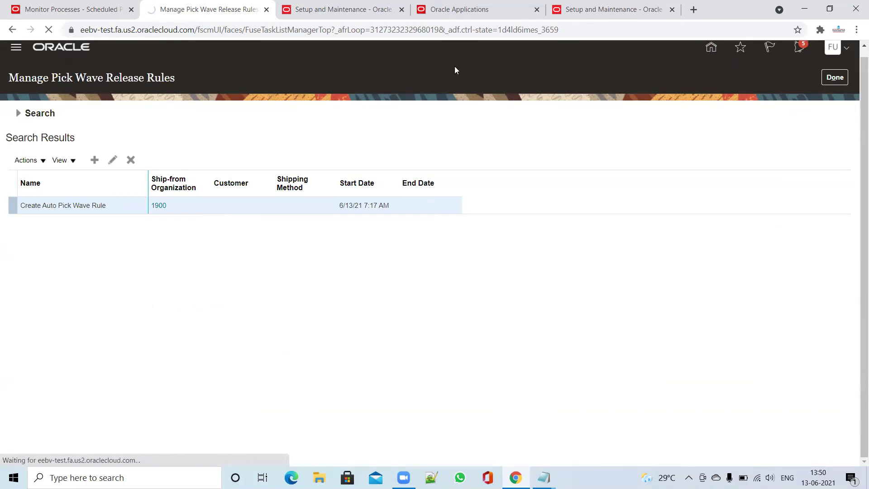